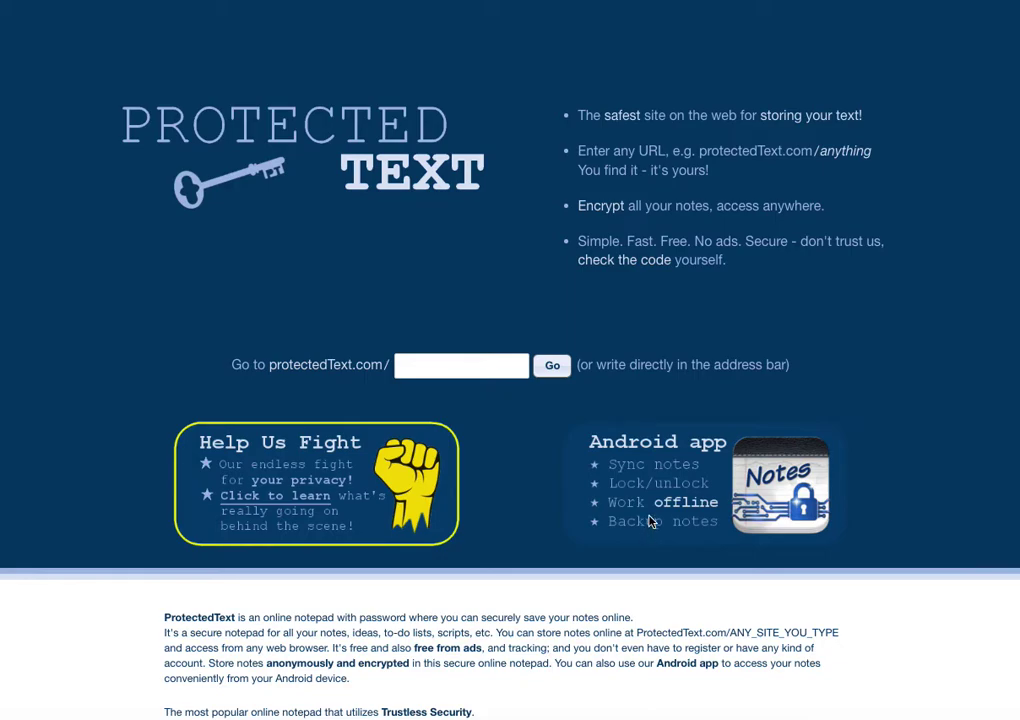
- Scroll the ProtectedText homepage down past the introduction to 'Why is it safe?'
{"action": "scroll", "coordinate": [650, 521], "scroll_direction": "down", "scroll_amount": 1}
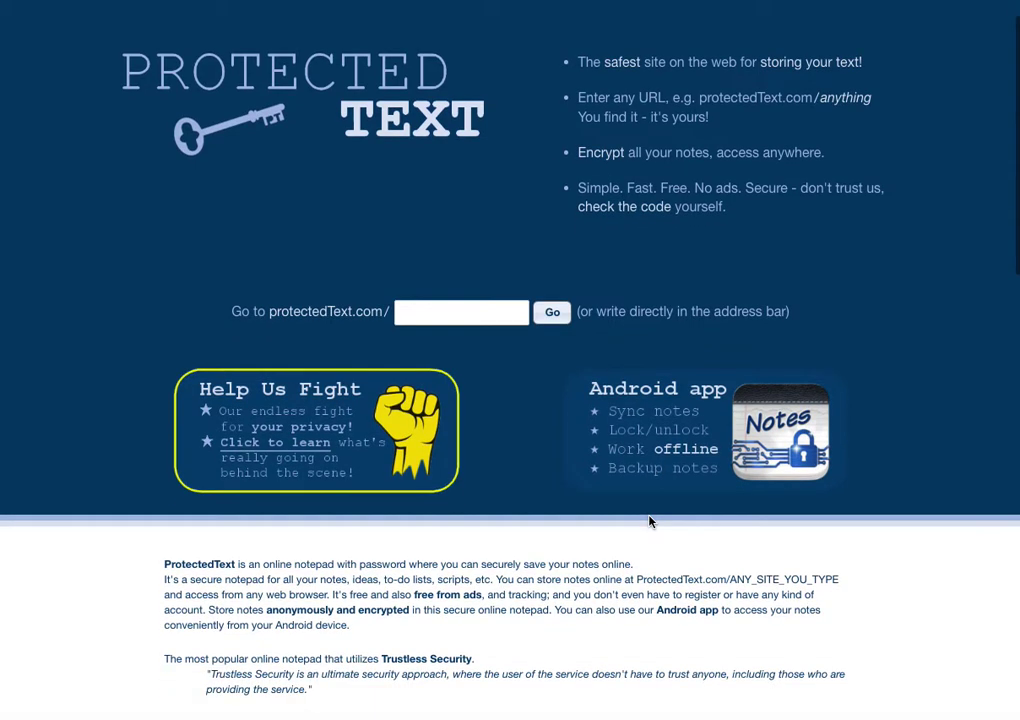
{"action": "scroll", "coordinate": [650, 521], "scroll_direction": "down", "scroll_amount": 4}
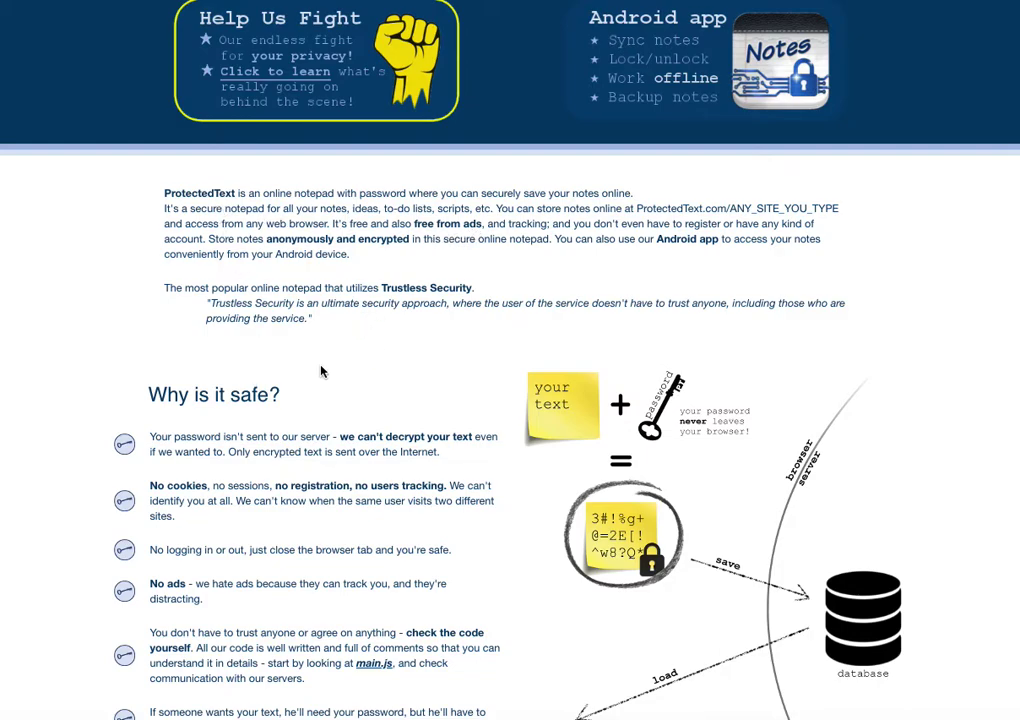
- Scroll down through ProtectedText's FAQ answers
{"action": "scroll", "coordinate": [303, 440], "scroll_direction": "down", "scroll_amount": 2}
{"action": "scroll", "coordinate": [303, 440], "scroll_direction": "down", "scroll_amount": 3}
{"action": "scroll", "coordinate": [303, 440], "scroll_direction": "down", "scroll_amount": 2}
{"action": "scroll", "coordinate": [303, 440], "scroll_direction": "down", "scroll_amount": 2}
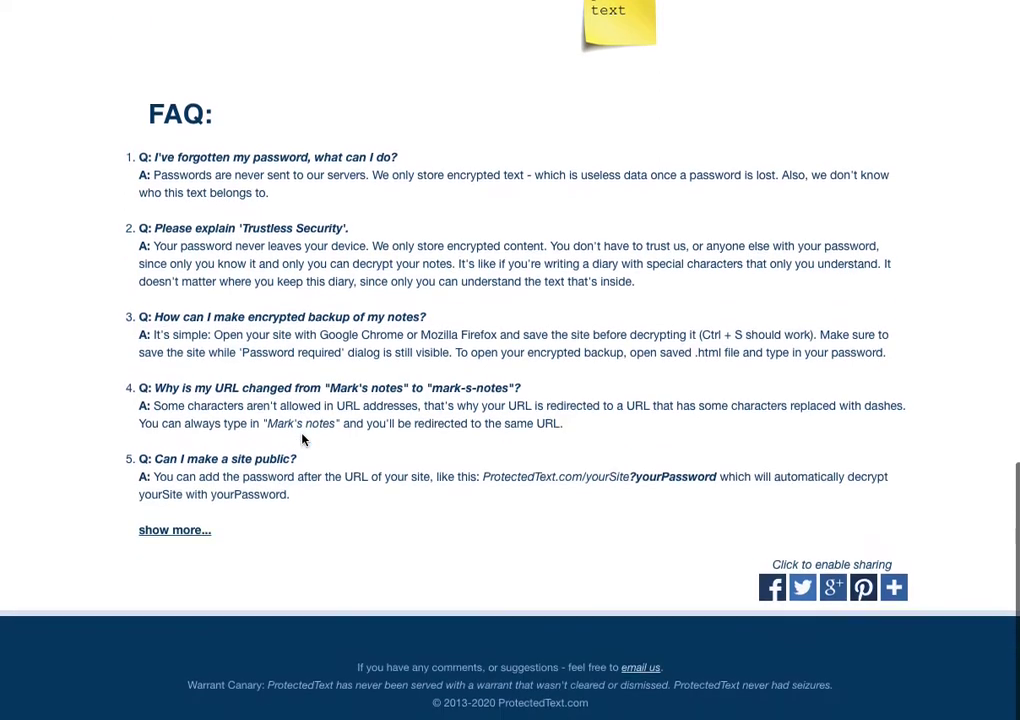
{"action": "scroll", "coordinate": [303, 440], "scroll_direction": "up", "scroll_amount": 3}
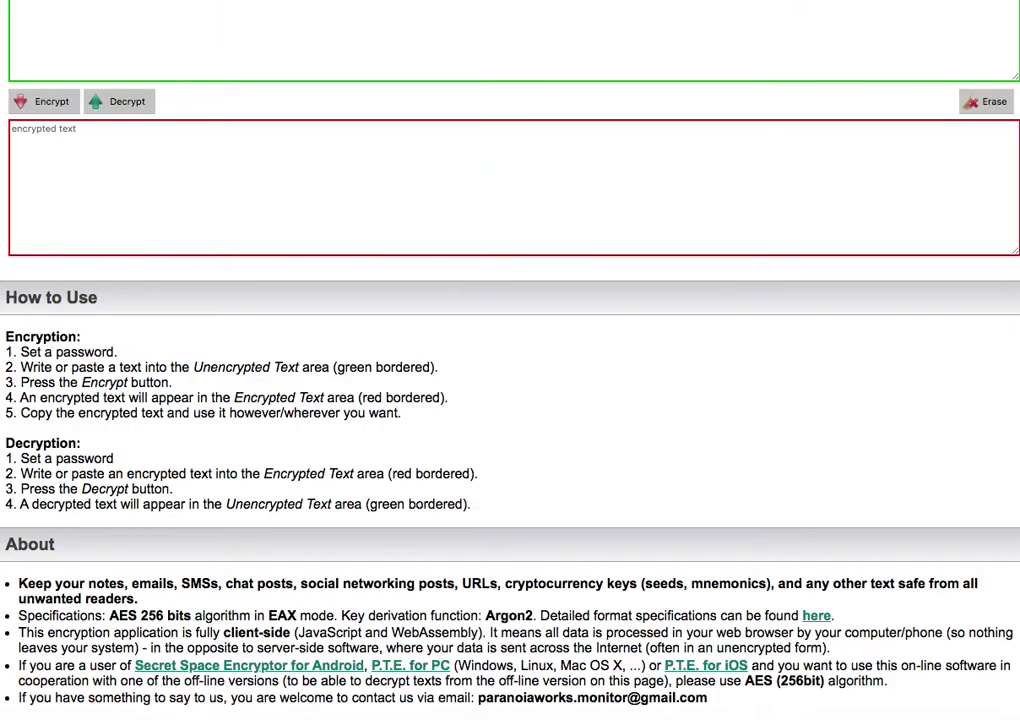
- Scroll through Paranoia's How to Use and About sections
{"action": "scroll", "coordinate": [349, 32], "scroll_direction": "up", "scroll_amount": 3}
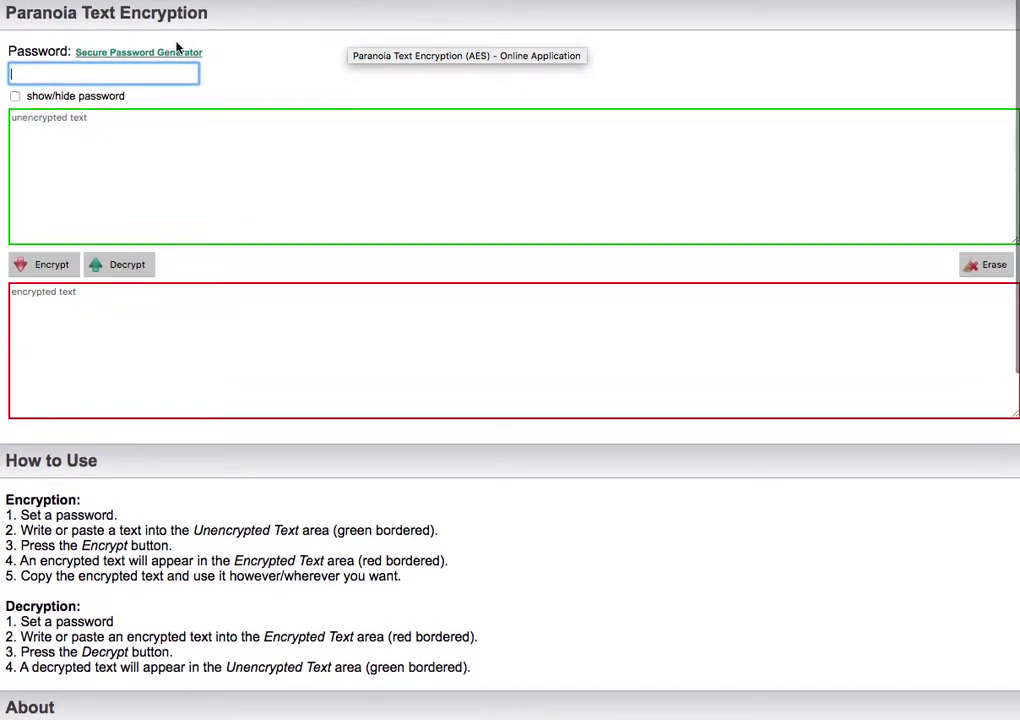
{"action": "scroll", "coordinate": [182, 160], "scroll_direction": "down", "scroll_amount": 5}
{"action": "scroll", "coordinate": [185, 149], "scroll_direction": "down", "scroll_amount": 3}
{"action": "scroll", "coordinate": [185, 149], "scroll_direction": "down", "scroll_amount": 2}
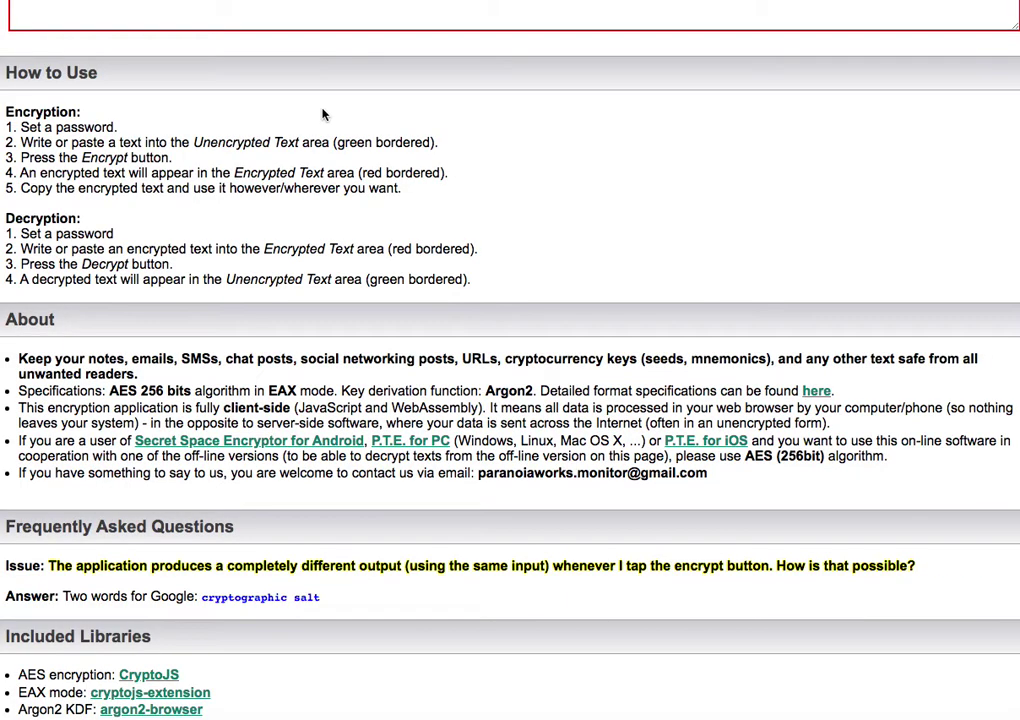
{"action": "scroll", "coordinate": [323, 114], "scroll_direction": "up", "scroll_amount": 5}
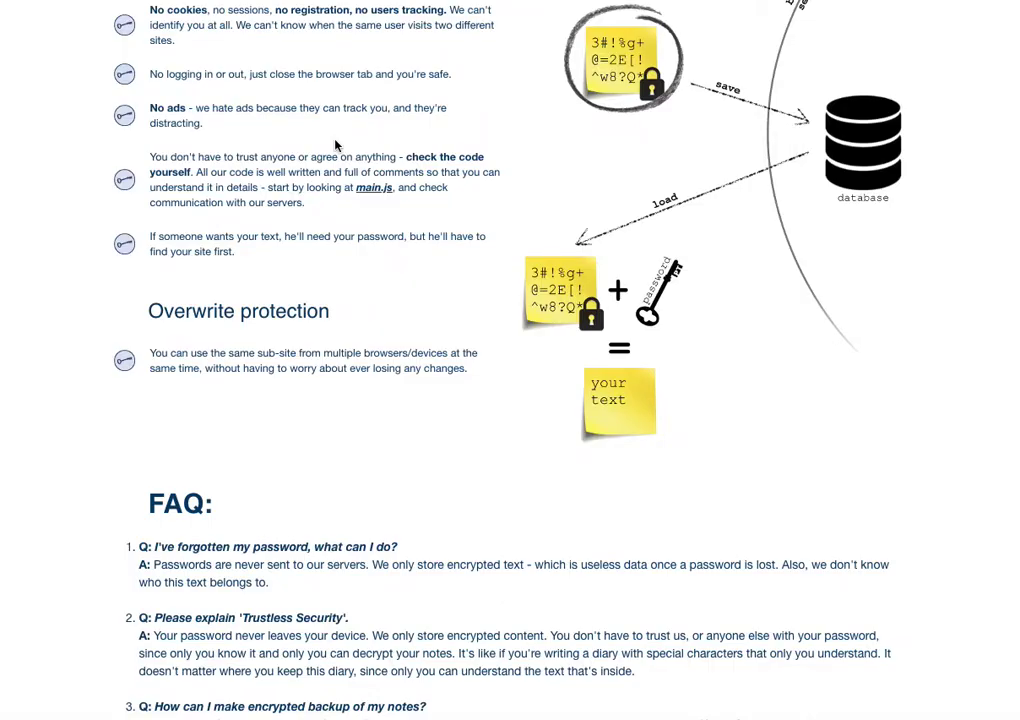
{"action": "scroll", "coordinate": [338, 147], "scroll_direction": "up", "scroll_amount": 15}
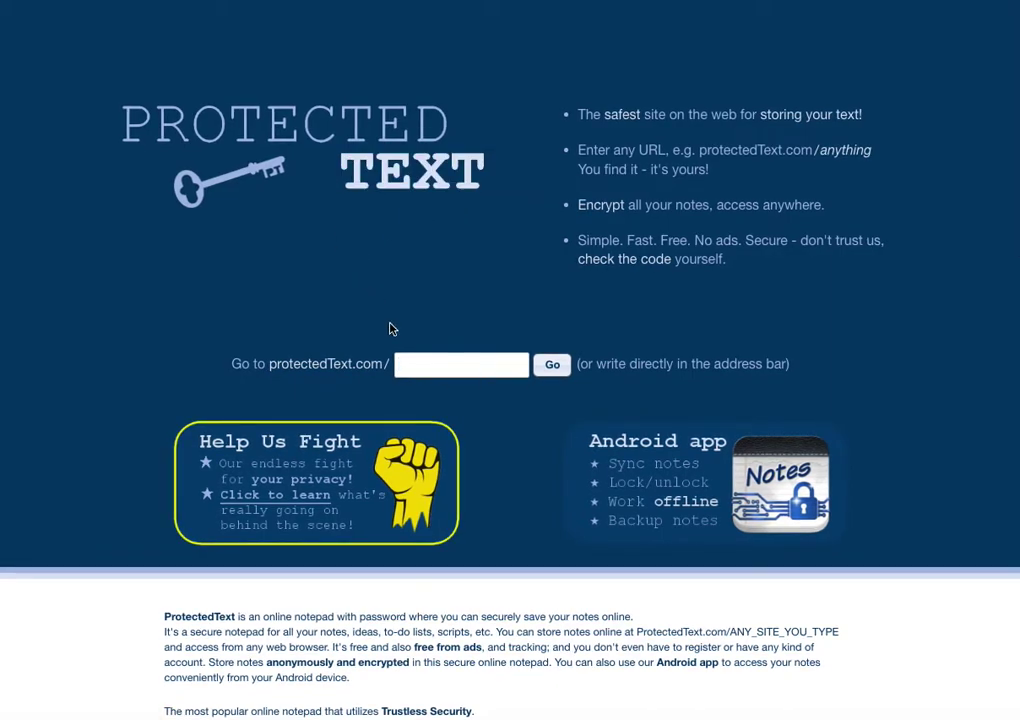
- Try opening the test123 site, find it already occupied, and go back
{"action": "left_click", "coordinate": [416, 364]}
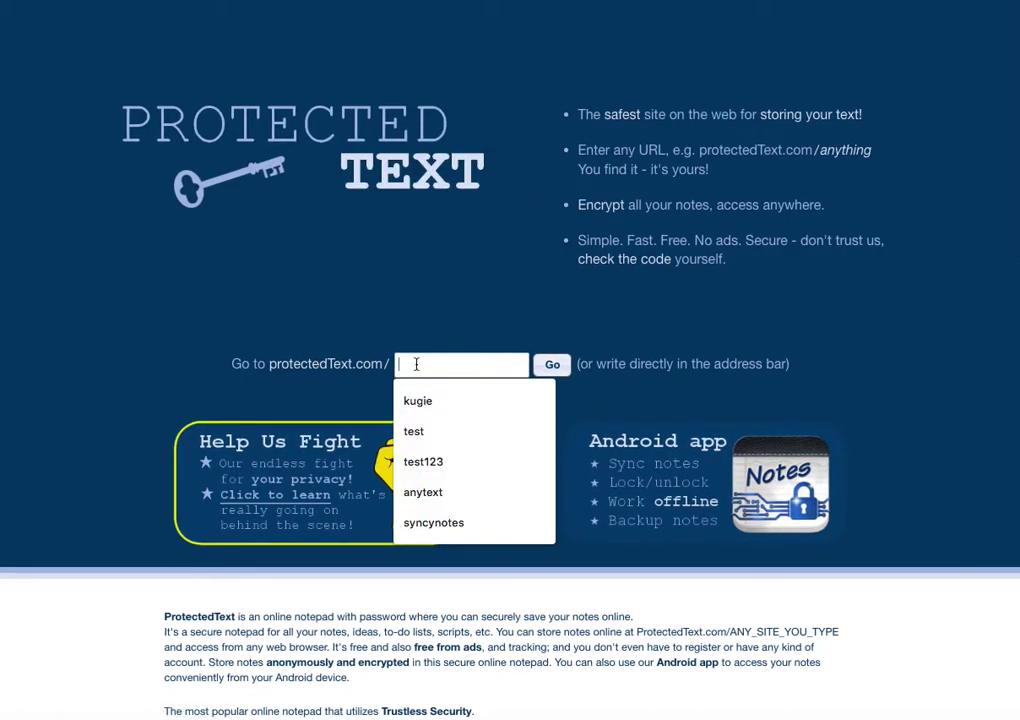
{"action": "left_click", "coordinate": [423, 461]}
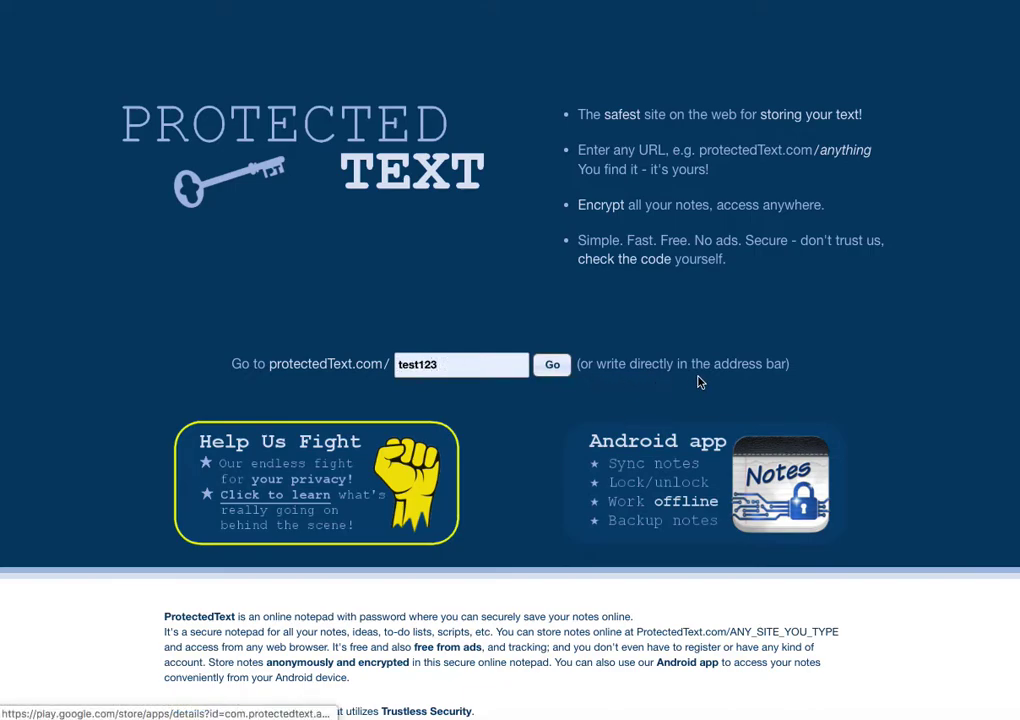
{"action": "left_click", "coordinate": [552, 368]}
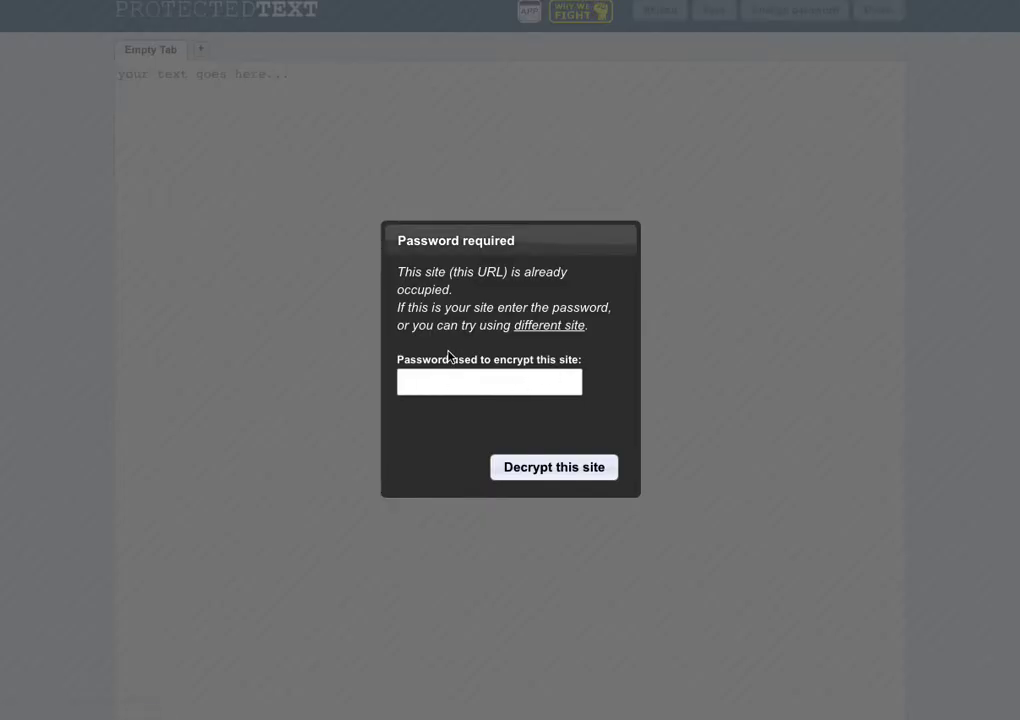
{"action": "left_click_drag", "start_coordinate": [410, 272], "coordinate": [610, 282]}
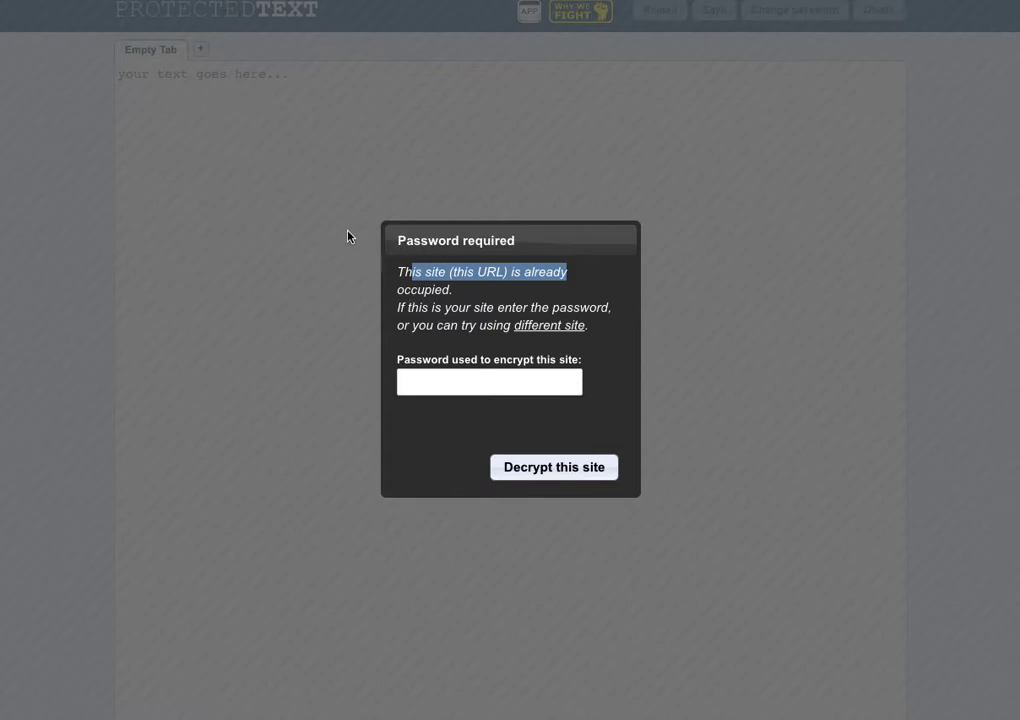
{"action": "key", "text": "alt+Left"}
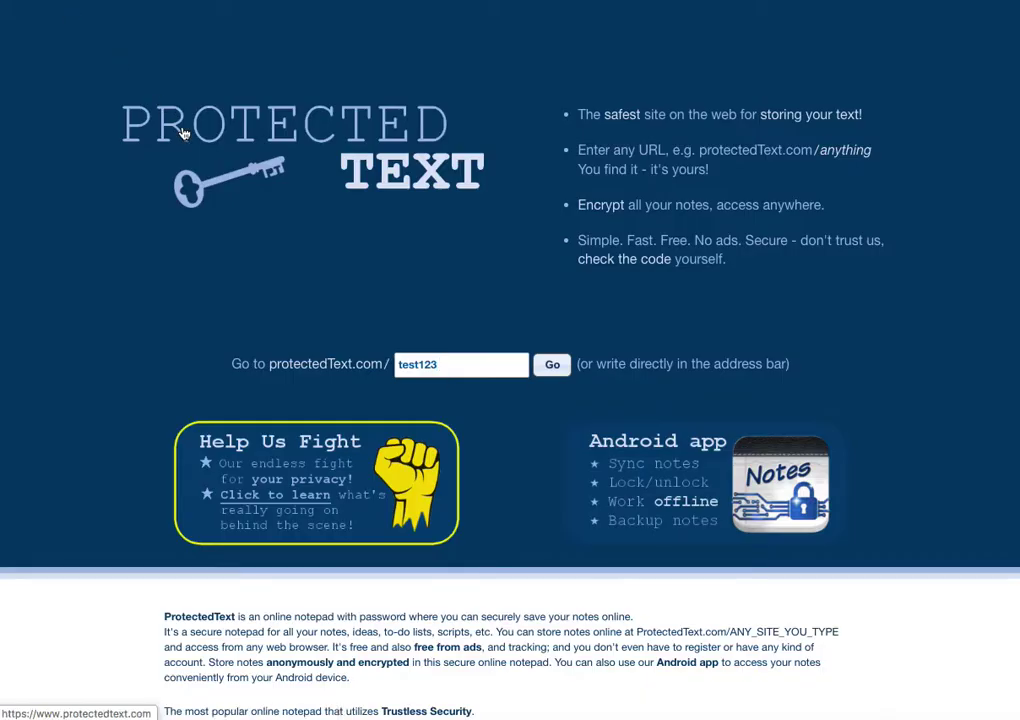
- Replace the site name with syncynotes from autocomplete and open it
{"action": "left_click", "coordinate": [461, 368]}
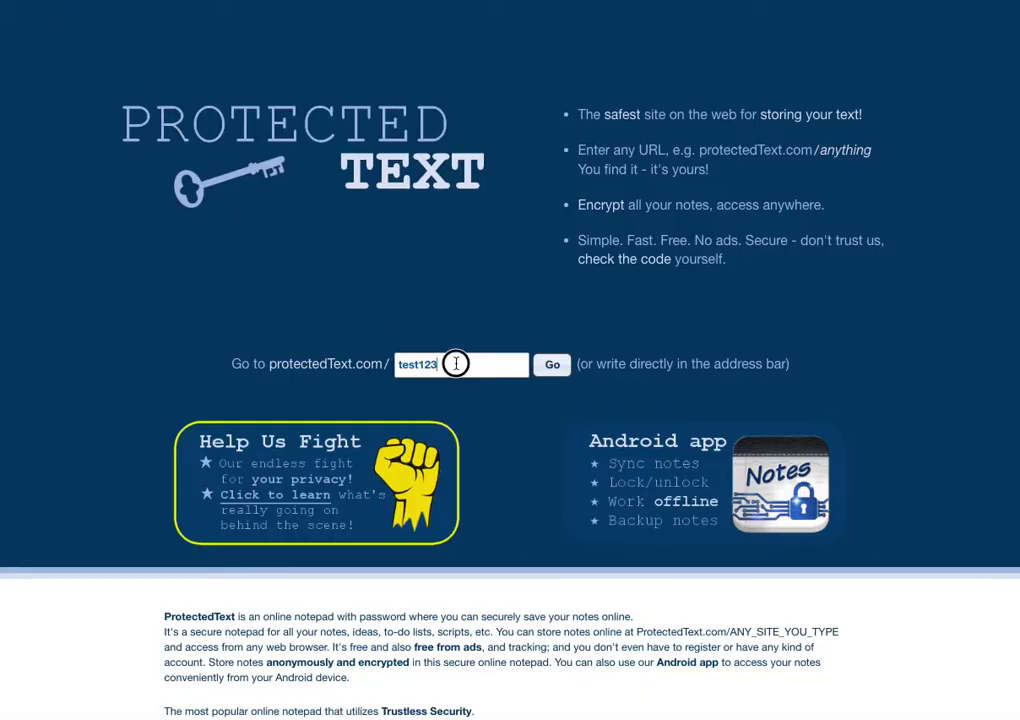
{"action": "key", "text": "BackSpace"}
{"action": "key", "text": "BackSpace"}
{"action": "key", "text": "BackSpace"}
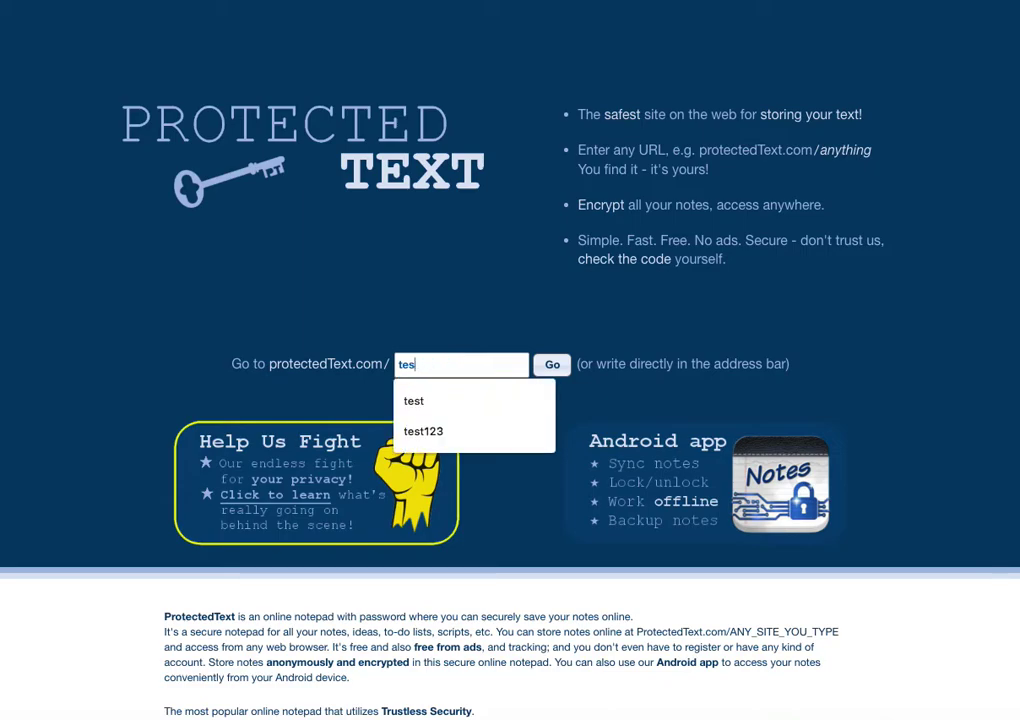
{"action": "key", "text": "BackSpace"}
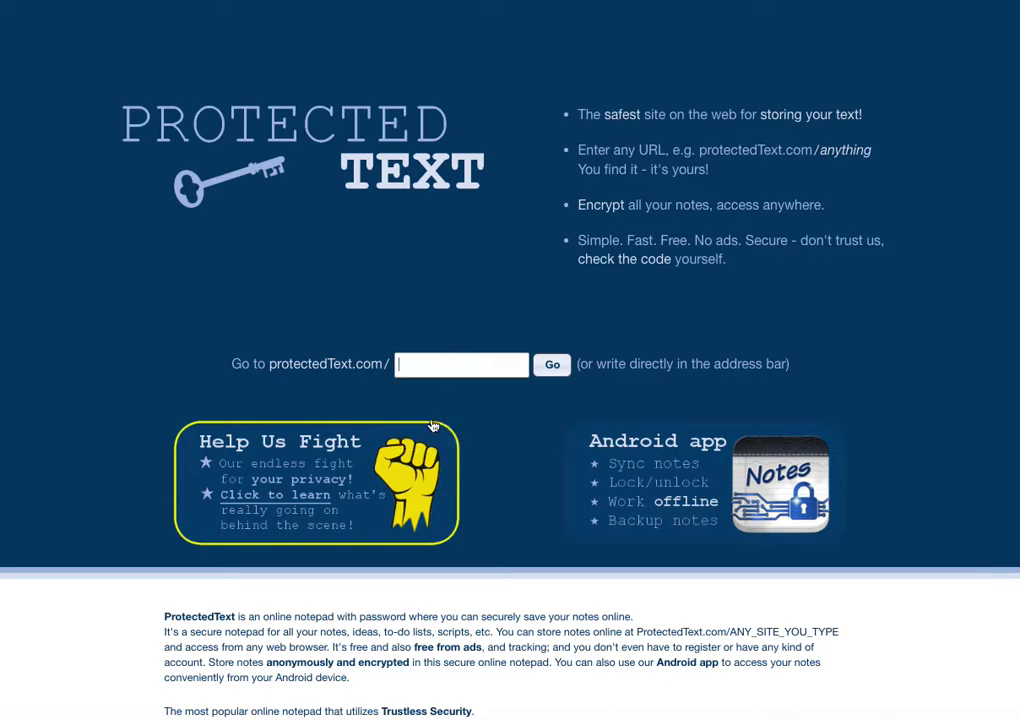
{"action": "left_click", "coordinate": [437, 364]}
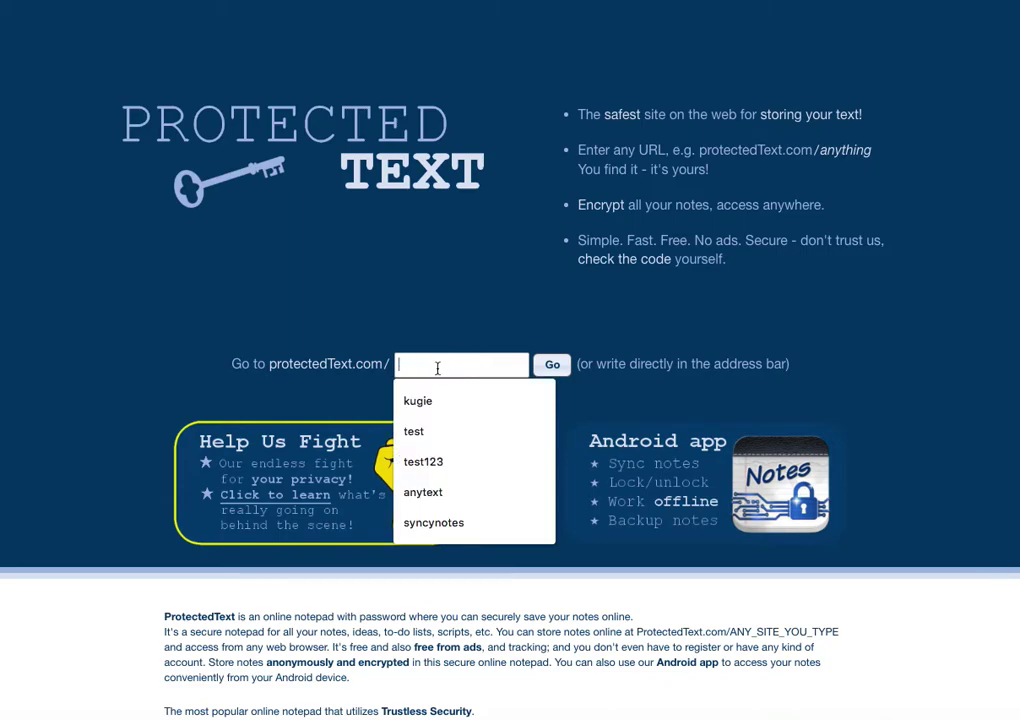
{"action": "left_click", "coordinate": [449, 525]}
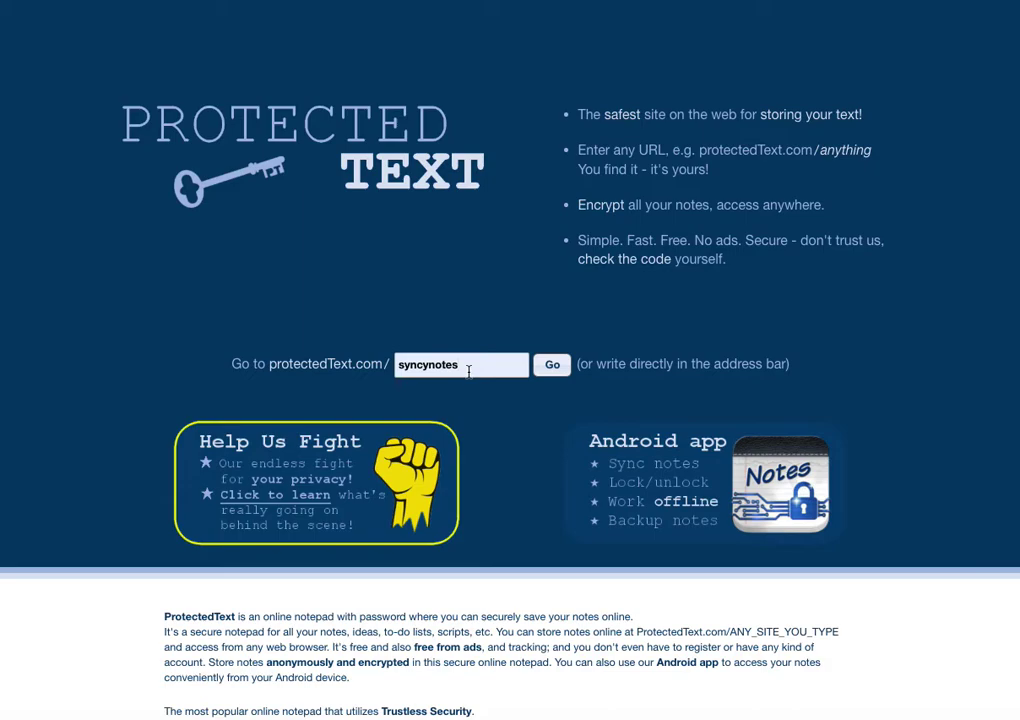
{"action": "left_click", "coordinate": [555, 375]}
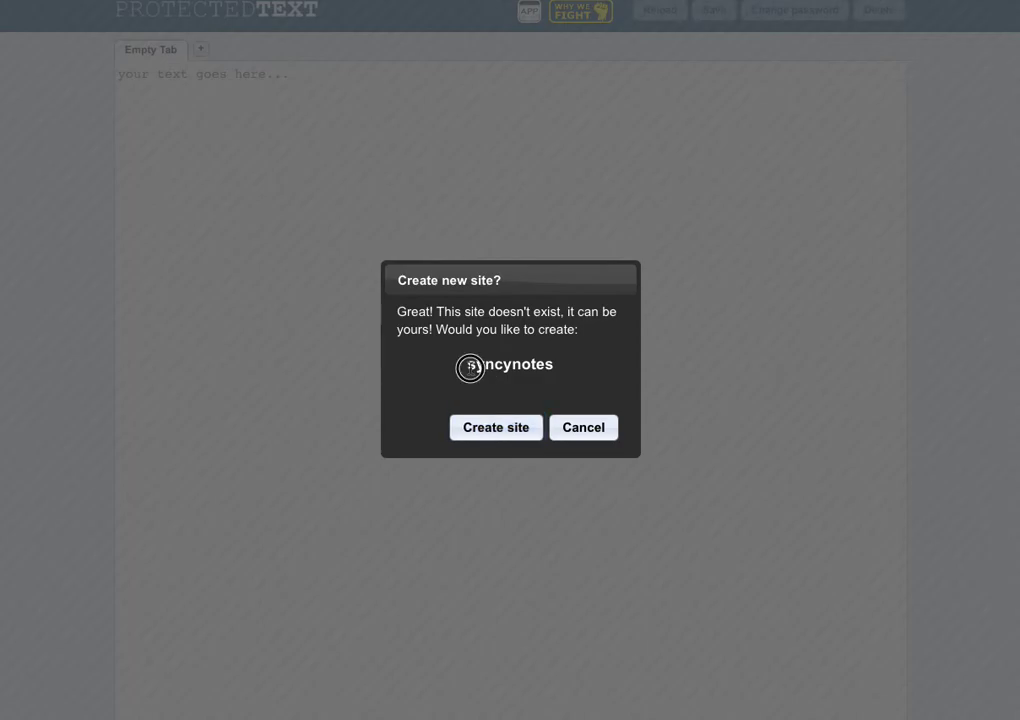
- Copy the proposed name syncynotes and confirm Create site
{"action": "left_click_drag", "start_coordinate": [467, 364], "coordinate": [563, 371]}
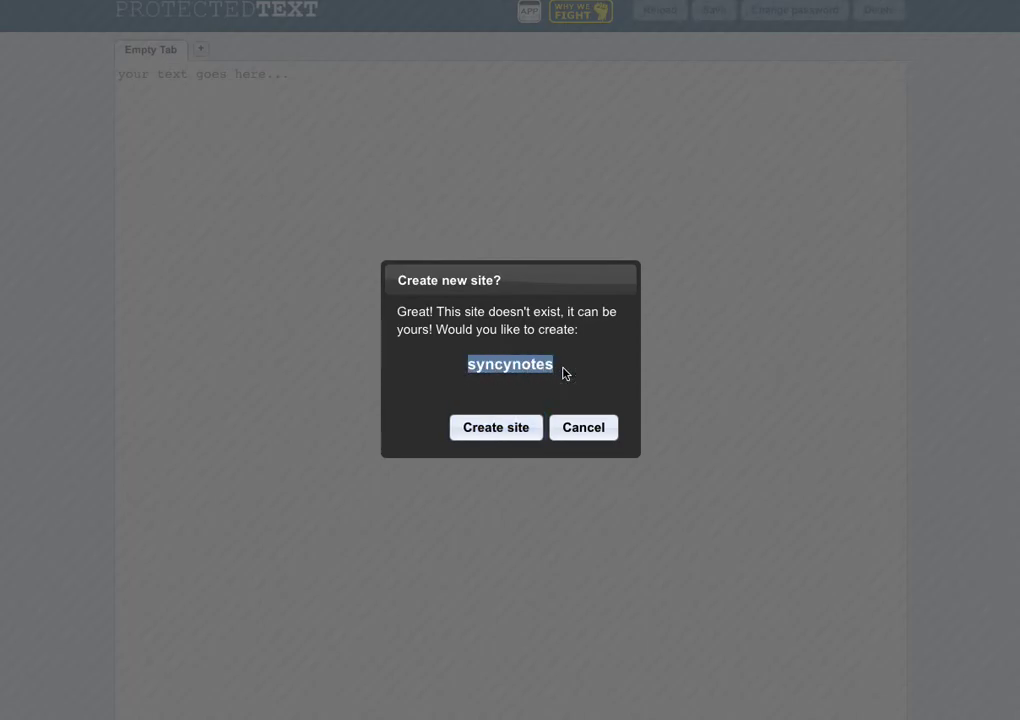
{"action": "key", "text": "super+c"}
{"action": "left_click", "coordinate": [515, 432]}
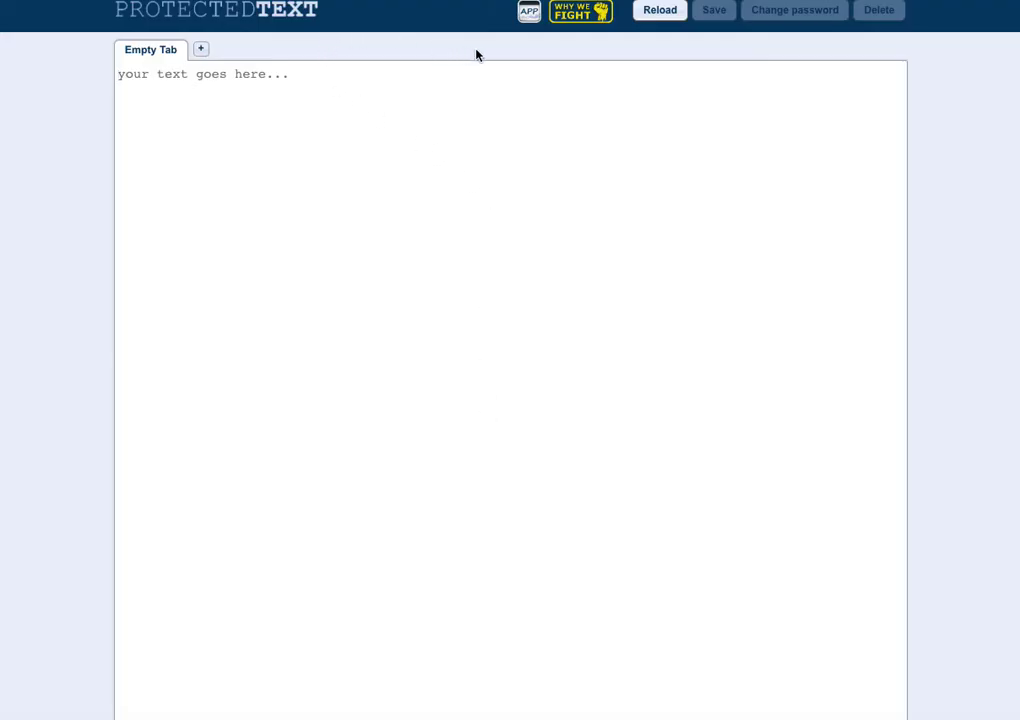
- Write 'test' in the note, retyping it after a reload, and save to prompt for a password
{"action": "left_click", "coordinate": [329, 79]}
{"action": "type", "text": "test"}
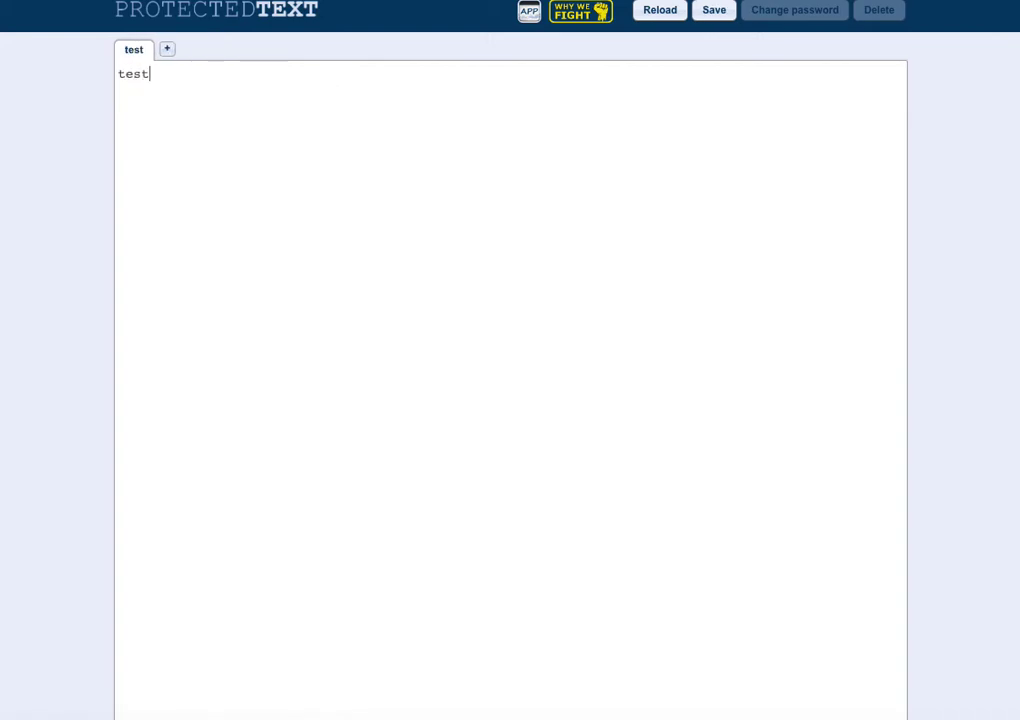
{"action": "left_click", "coordinate": [657, 14]}
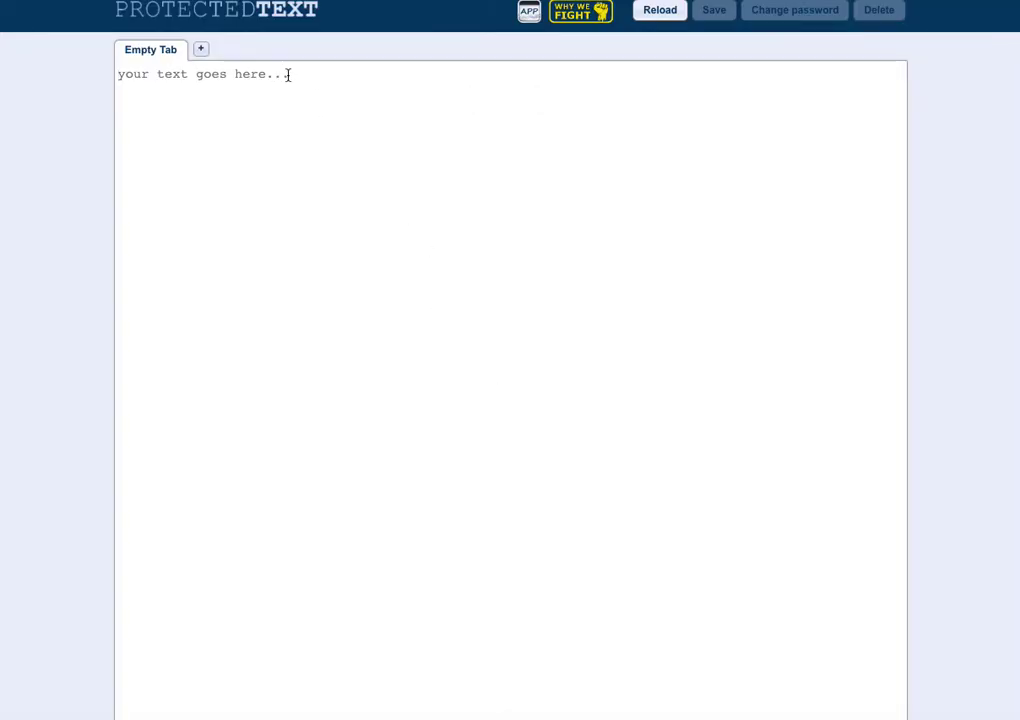
{"action": "type", "text": "test"}
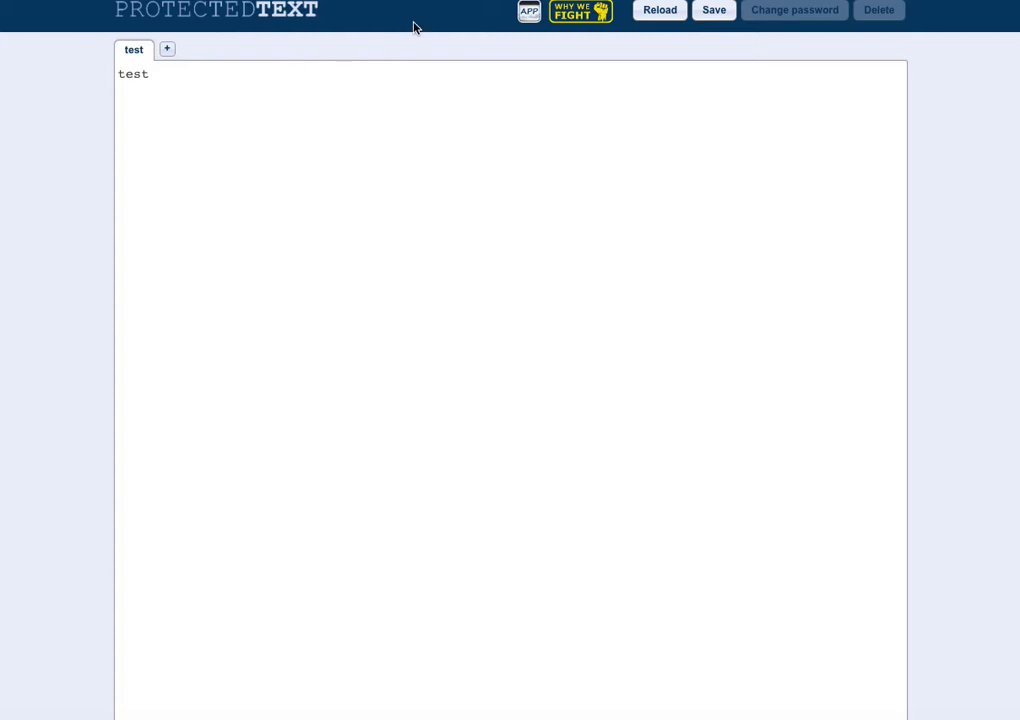
{"action": "left_click", "coordinate": [712, 9]}
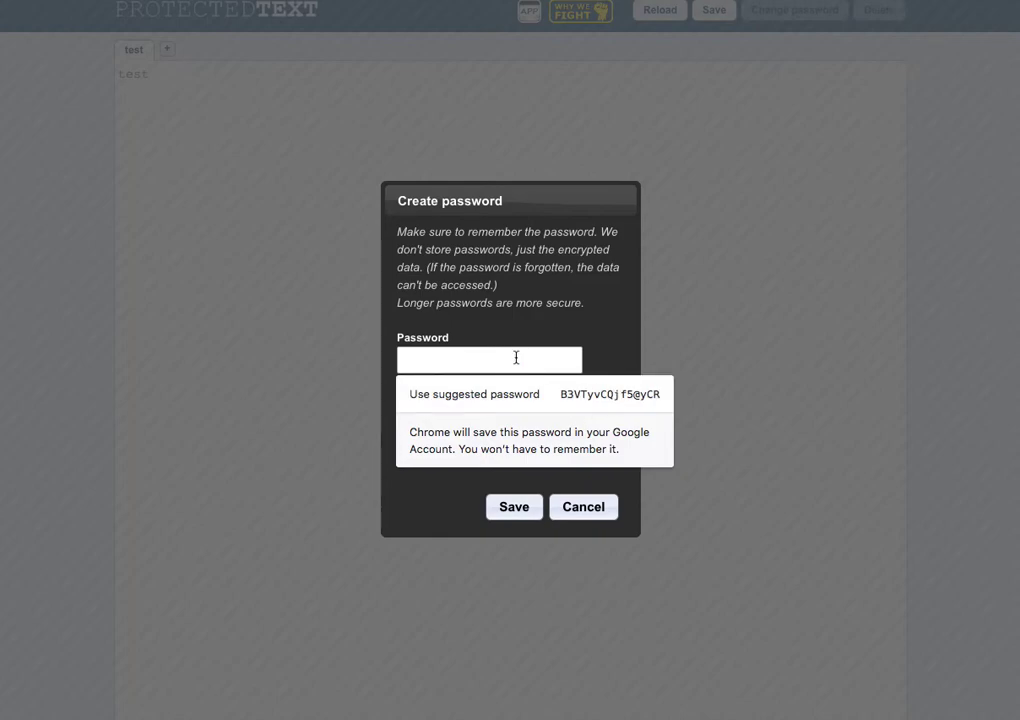
{"action": "left_click", "coordinate": [453, 365]}
{"action": "left_click_drag", "start_coordinate": [453, 365], "coordinate": [310, 368]}
{"action": "left_click", "coordinate": [437, 417]}
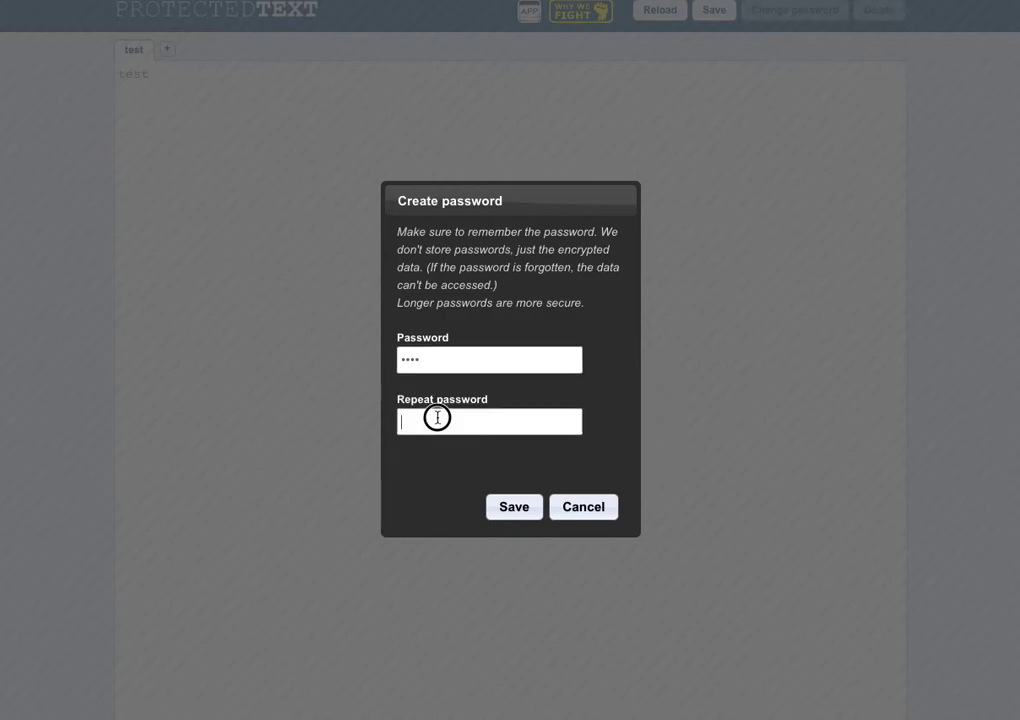
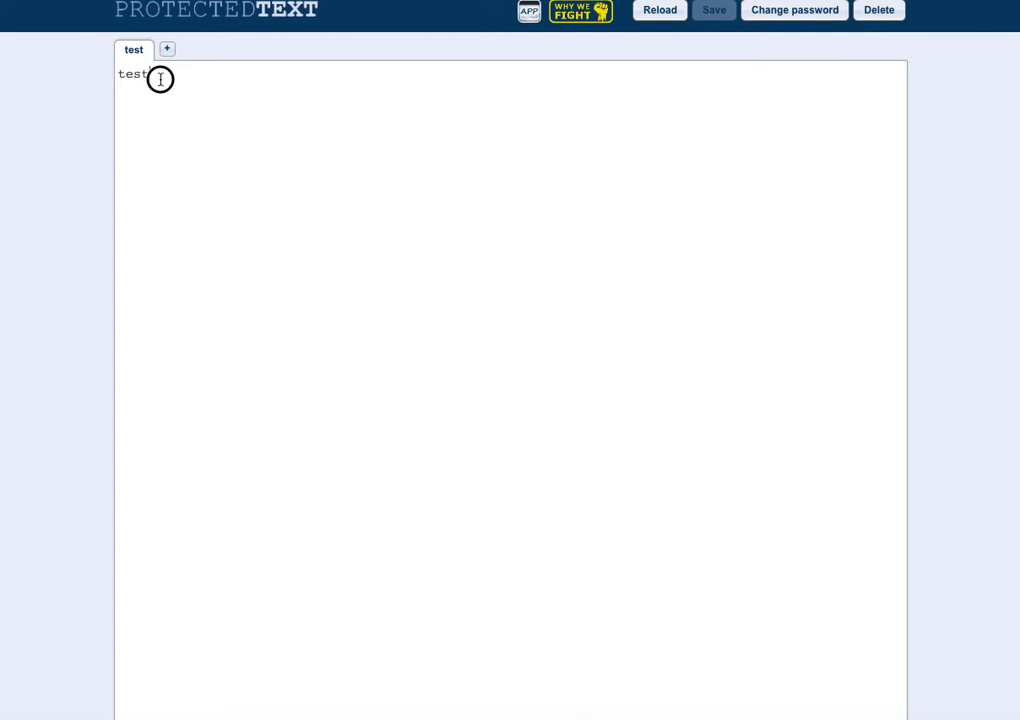
- Add a new empty tab beside the test tab, then go to Paranoia Text Encryption
{"action": "left_click_drag", "start_coordinate": [159, 80], "coordinate": [116, 78]}
{"action": "left_click", "coordinate": [167, 51]}
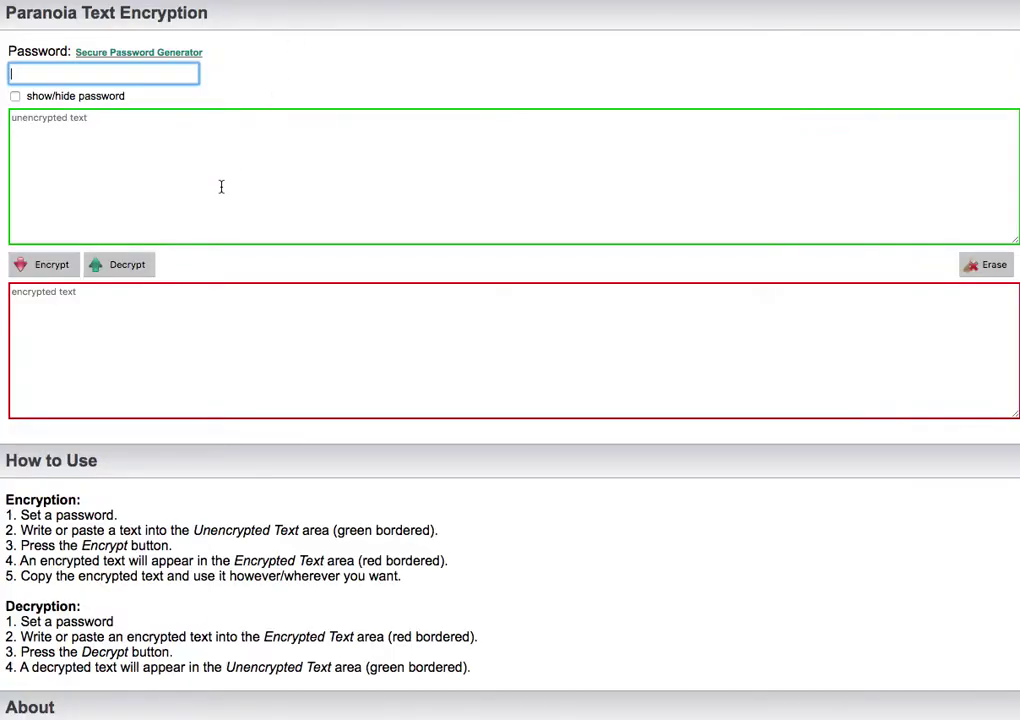
{"action": "left_click", "coordinate": [221, 187]}
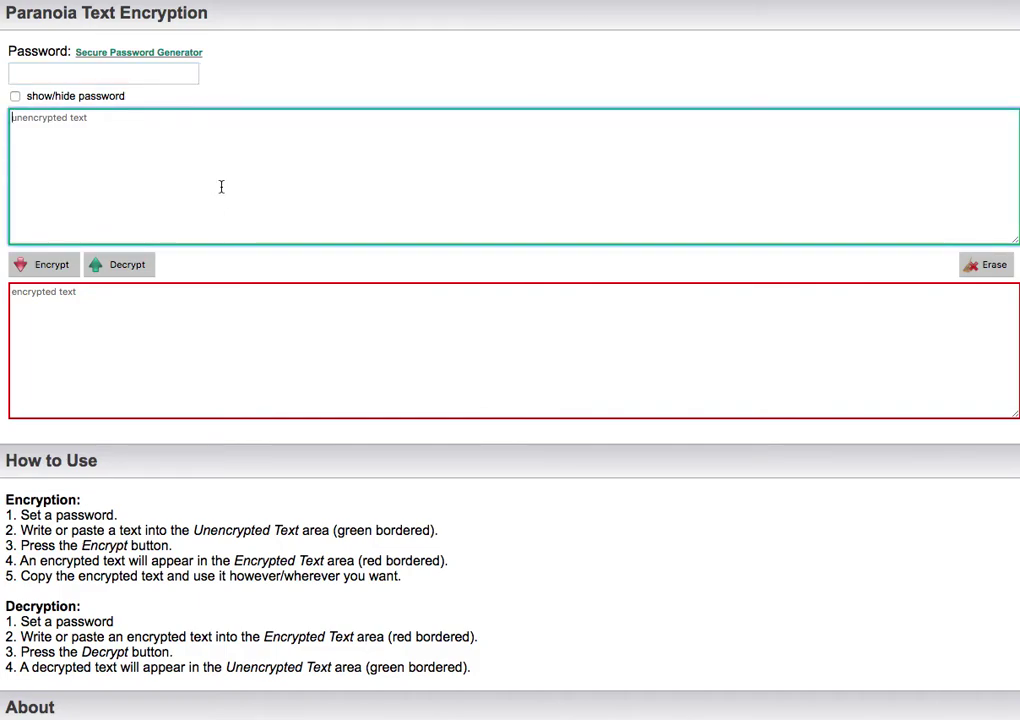
{"action": "type", "text": "test"}
{"action": "left_click", "coordinate": [155, 75]}
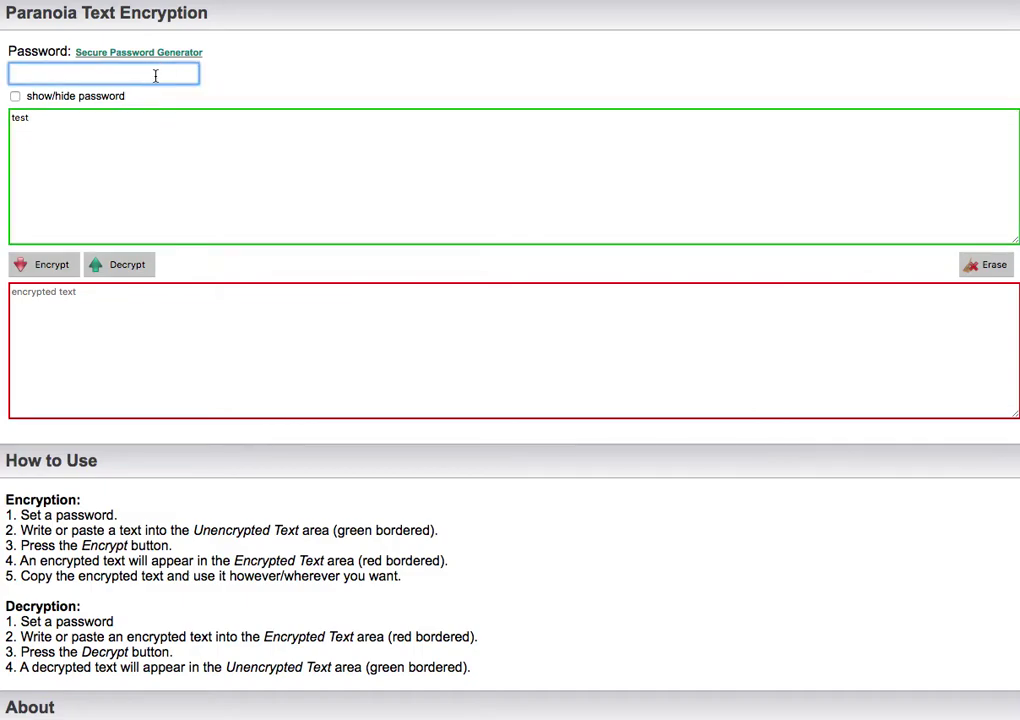
{"action": "left_click", "coordinate": [15, 97]}
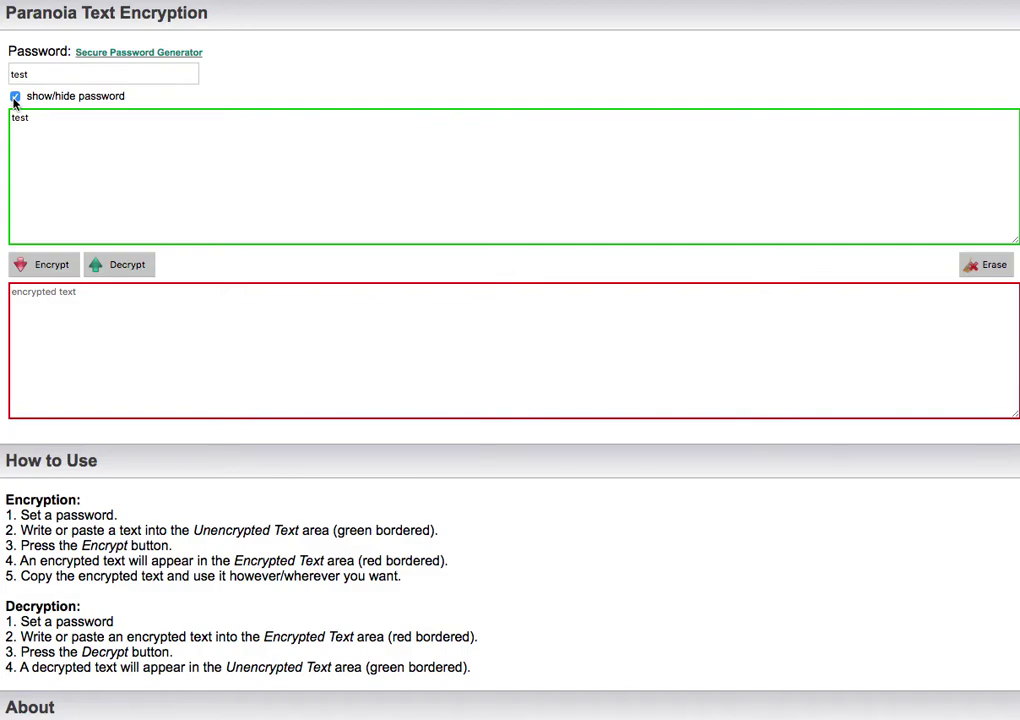
{"action": "left_click", "coordinate": [15, 97]}
{"action": "left_click", "coordinate": [54, 268]}
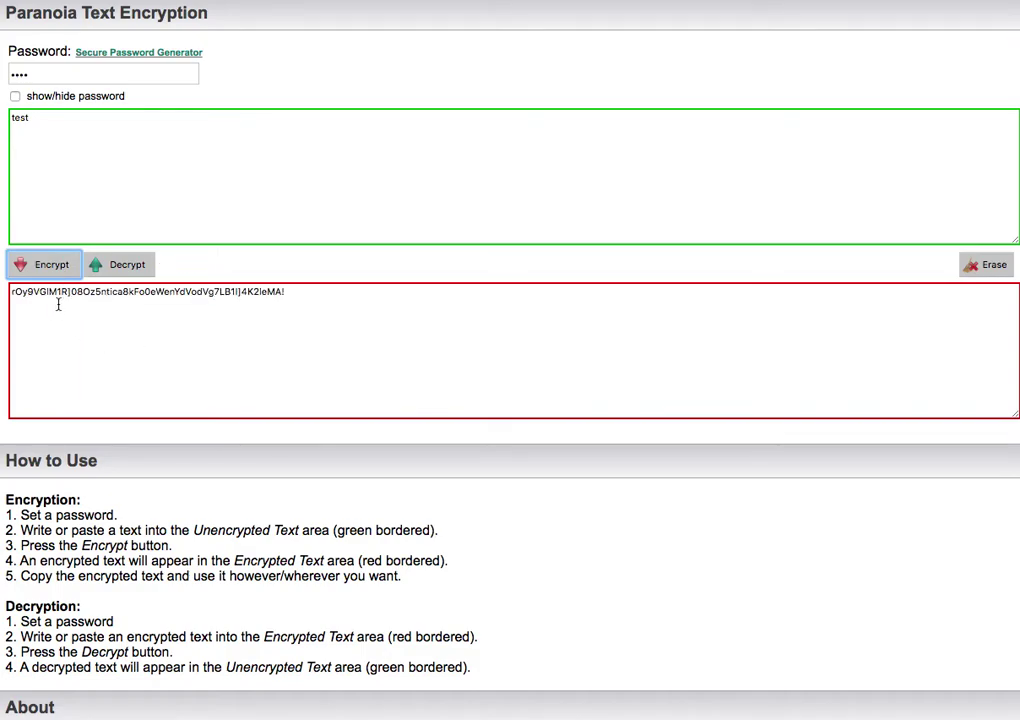
{"action": "left_click_drag", "start_coordinate": [300, 291], "coordinate": [3, 296]}
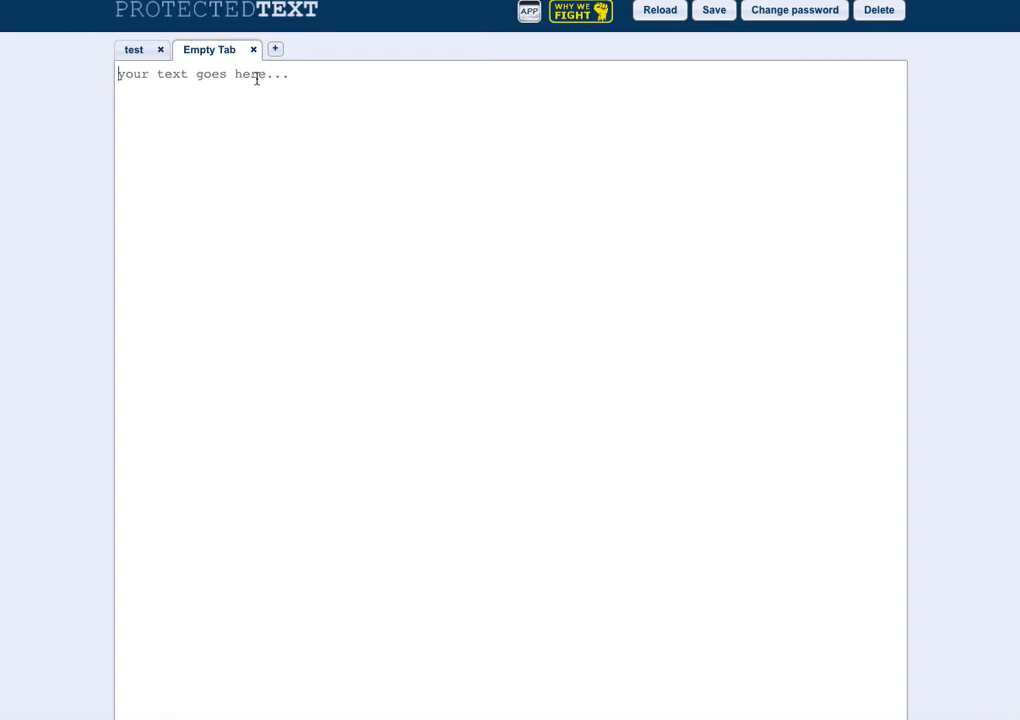
- Put heading 'enc1' above the pasted ciphertext, save, and reselect the ciphertext line
{"action": "type", "text": "enc"}
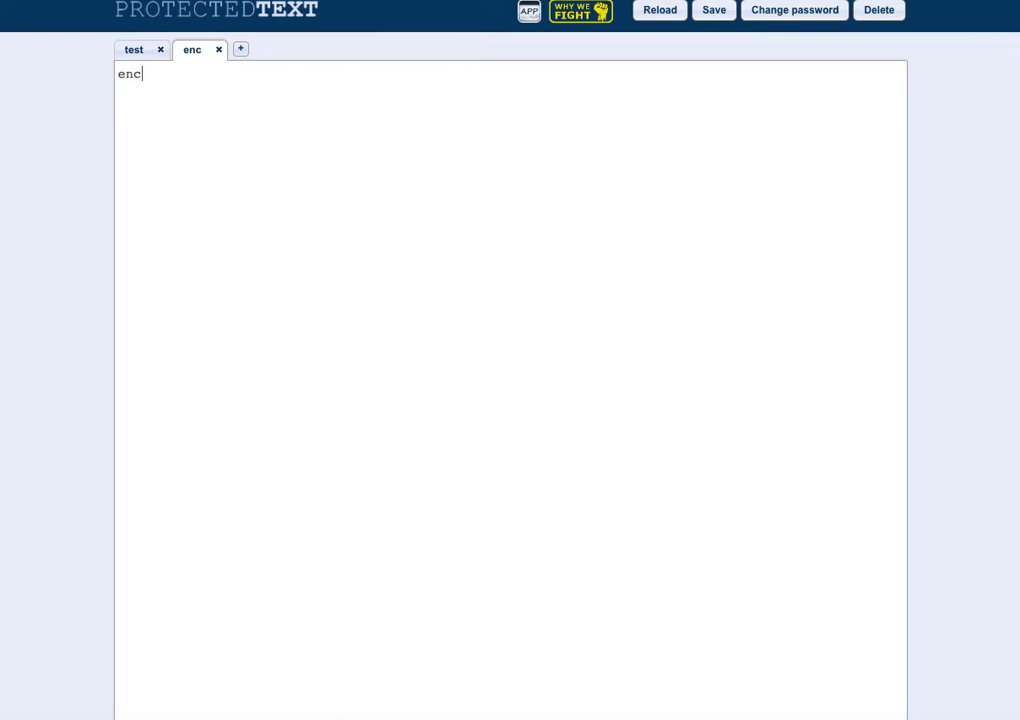
{"action": "type", "text": "1"}
{"action": "key", "text": "Return"}
{"action": "key", "text": "Return"}
{"action": "key", "text": "ctrl+v"}
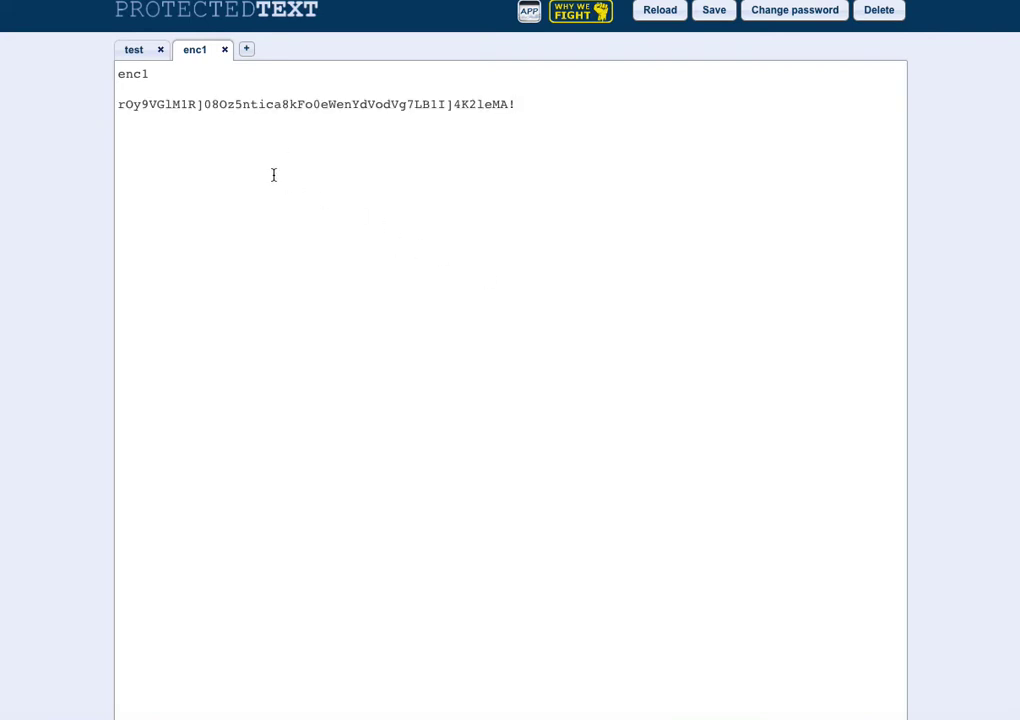
{"action": "left_click", "coordinate": [715, 10]}
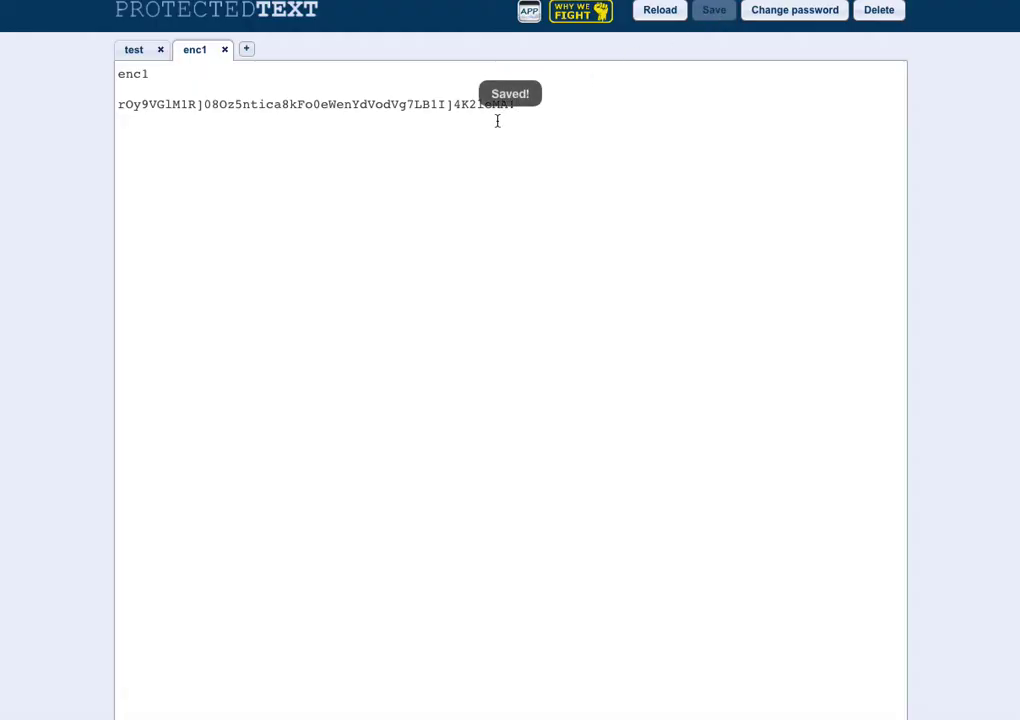
{"action": "left_click", "coordinate": [537, 106]}
{"action": "left_click_drag", "start_coordinate": [537, 106], "coordinate": [89, 113]}
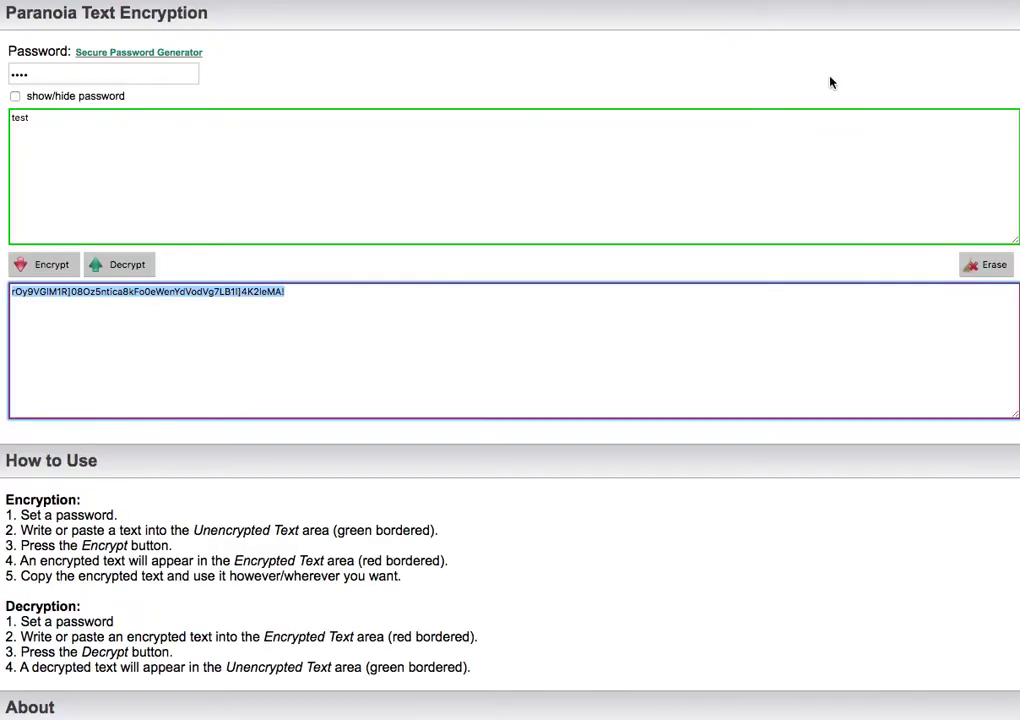
- Erase both boxes, paste the ciphertext, decrypt it back to 'test', and select the result
{"action": "left_click", "coordinate": [982, 265]}
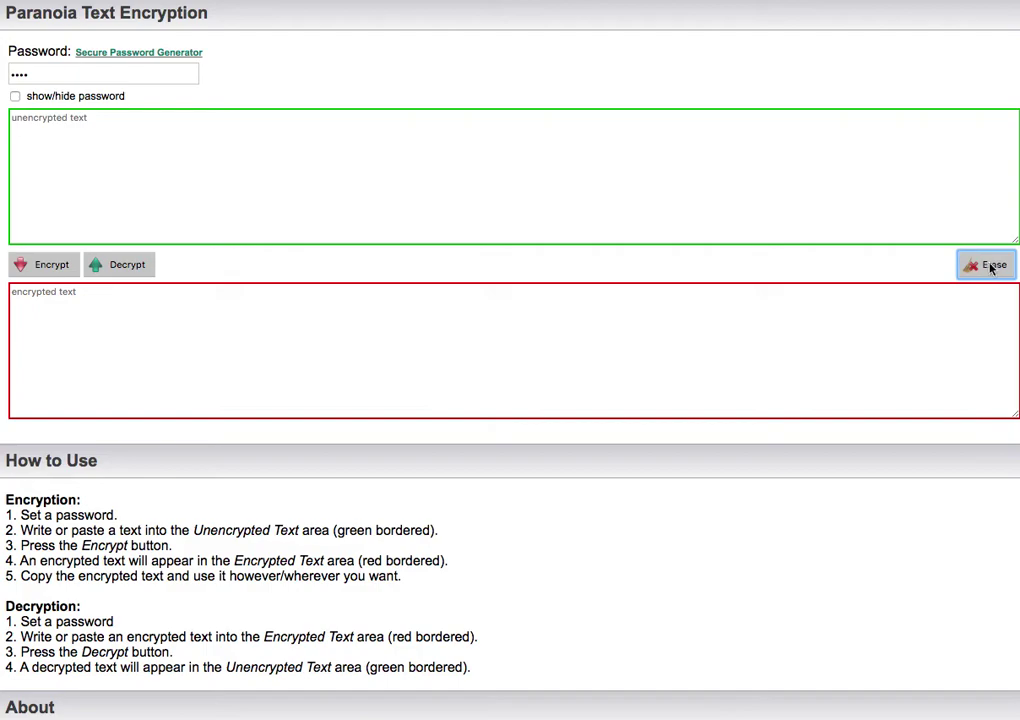
{"action": "left_click", "coordinate": [245, 342]}
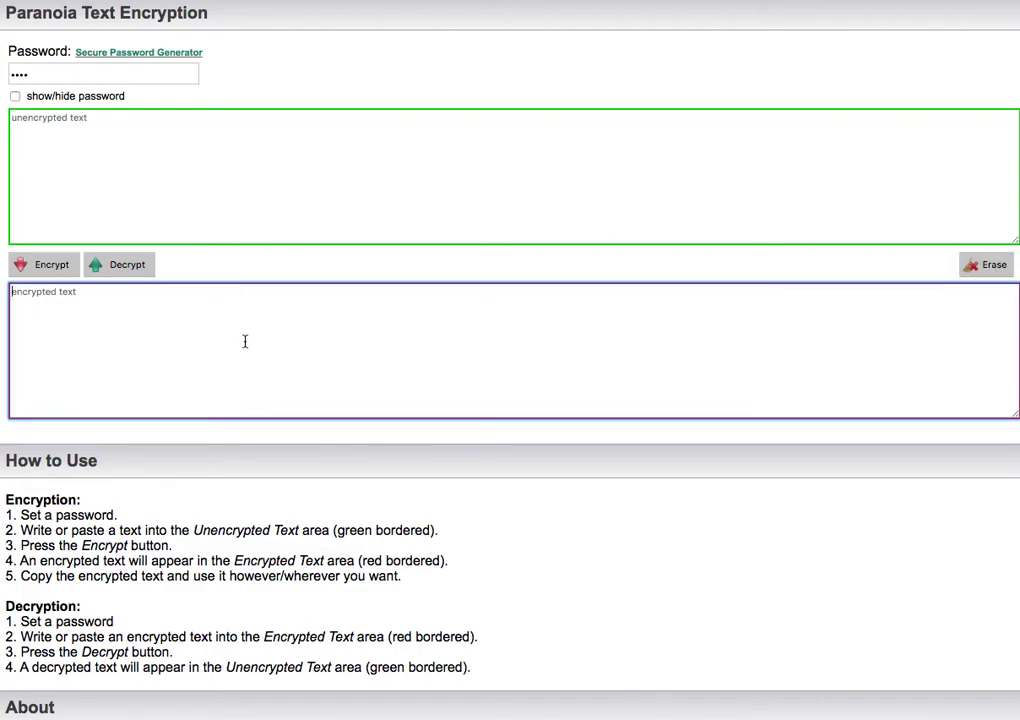
{"action": "key", "text": "ctrl+v"}
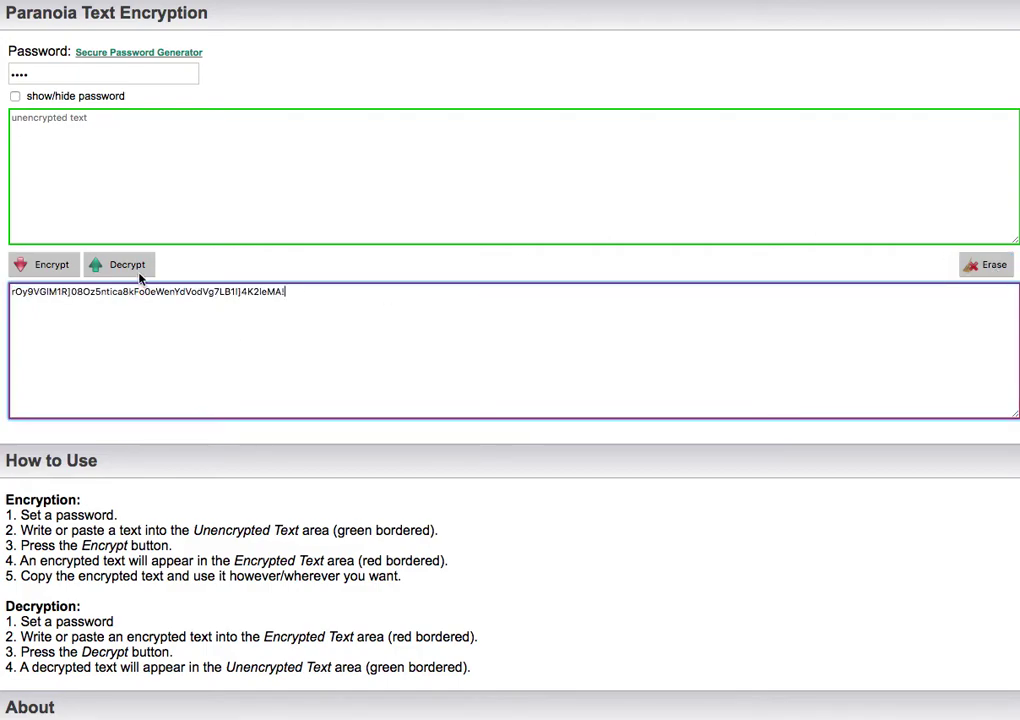
{"action": "left_click", "coordinate": [15, 97]}
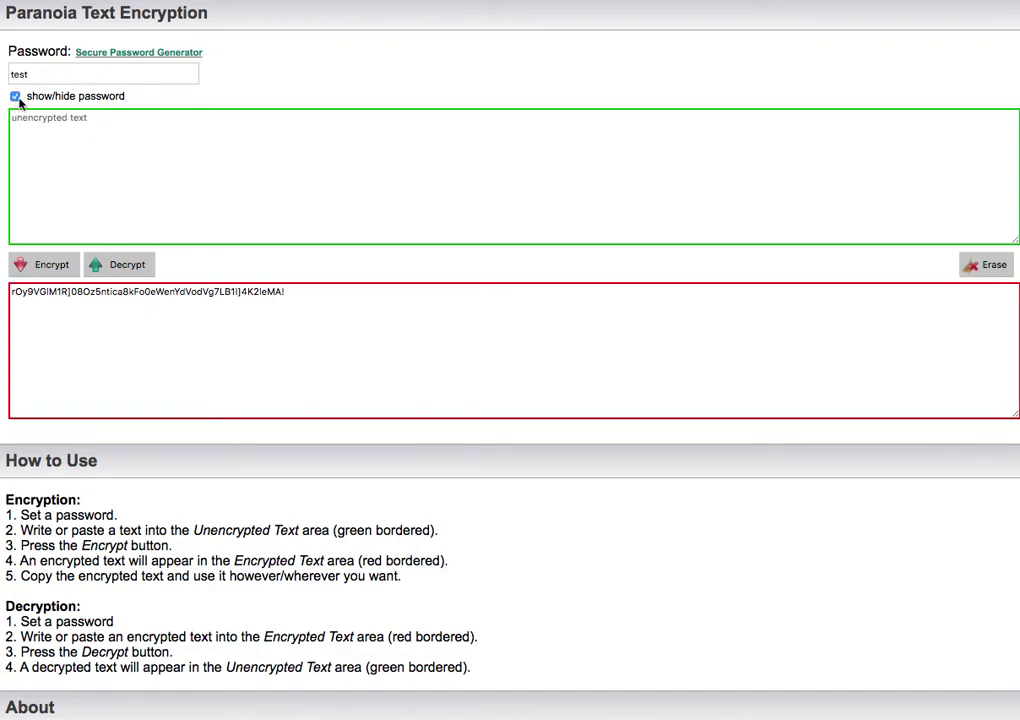
{"action": "left_click", "coordinate": [15, 97]}
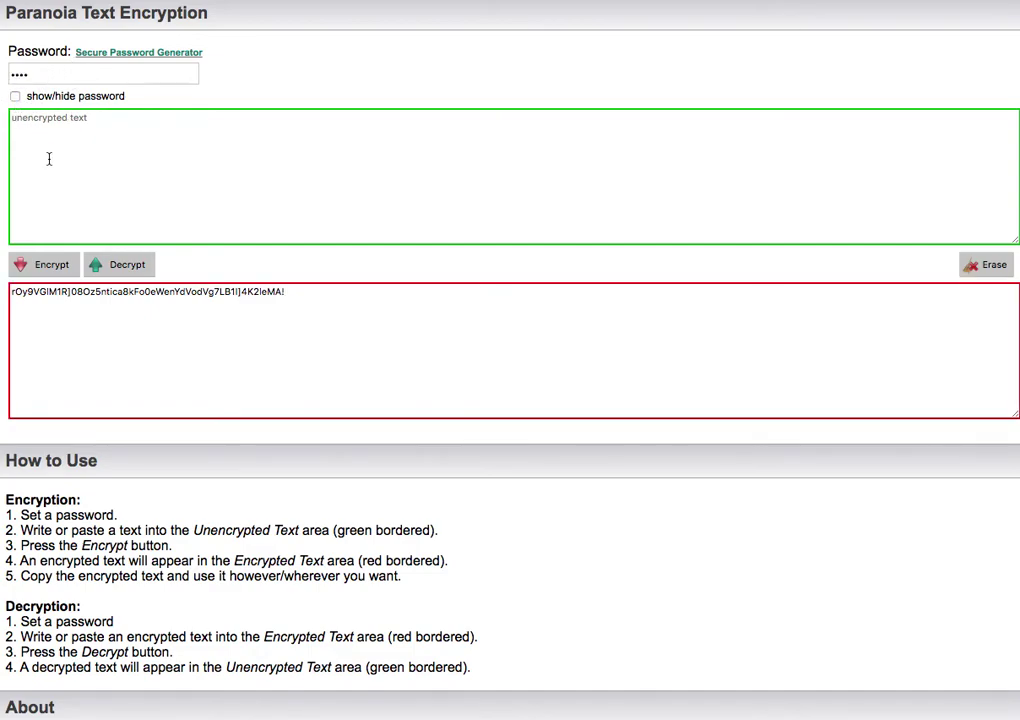
{"action": "left_click", "coordinate": [115, 266]}
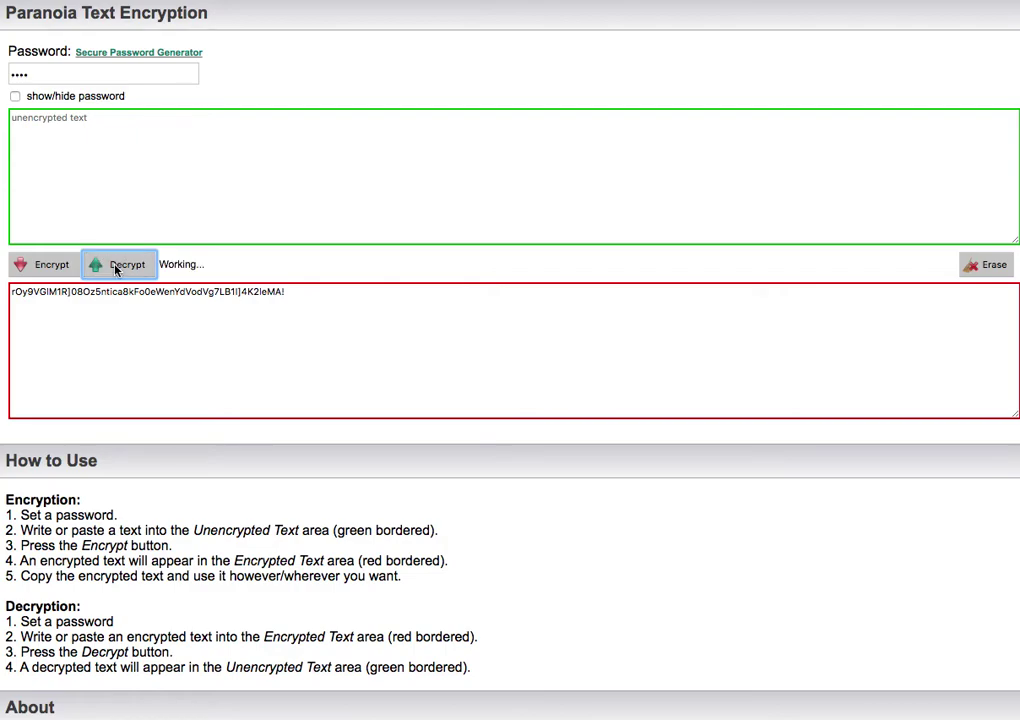
{"action": "left_click", "coordinate": [30, 121]}
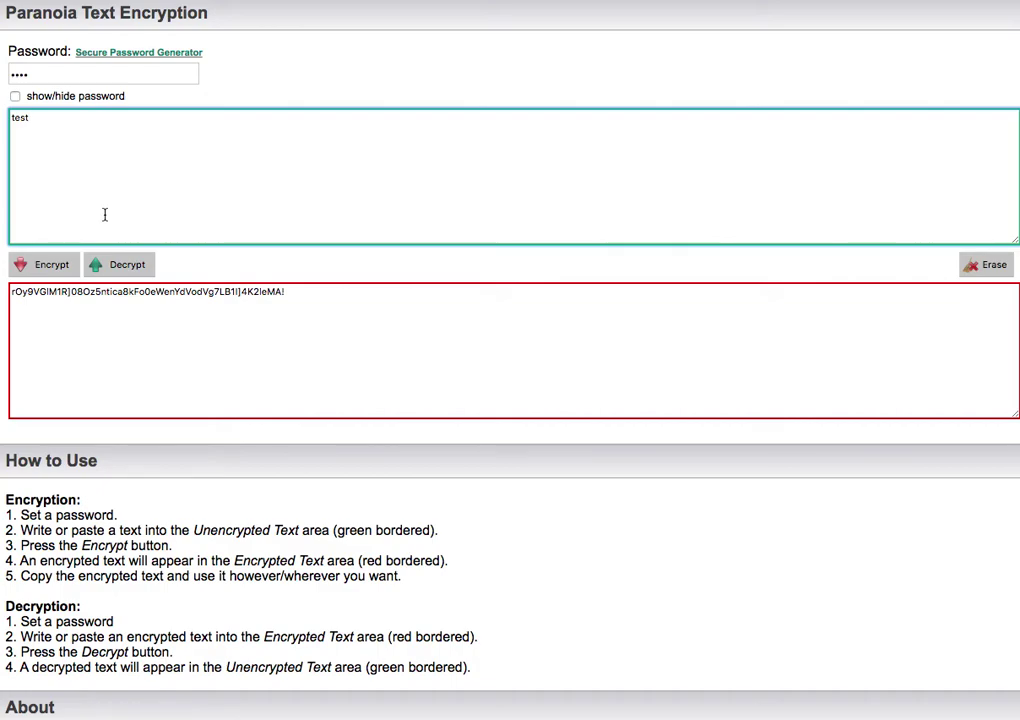
{"action": "double_click", "coordinate": [20, 118]}
- Scroll down and select the How to Use instructions text
{"action": "scroll", "coordinate": [70, 440], "scroll_direction": "down", "scroll_amount": 2}
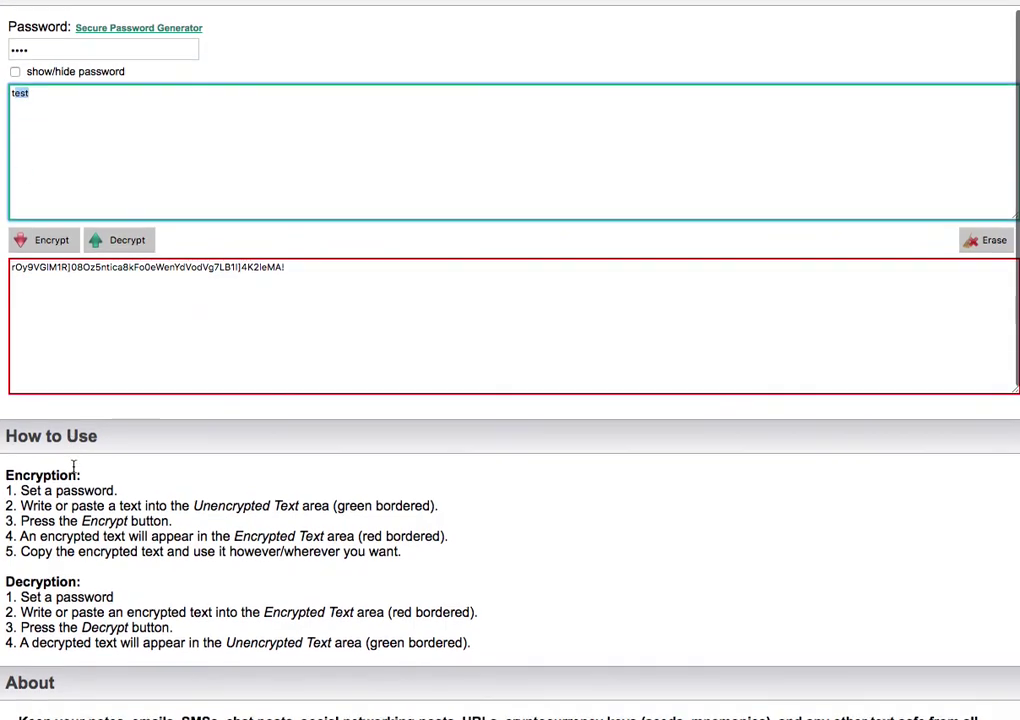
{"action": "scroll", "coordinate": [73, 463], "scroll_direction": "down", "scroll_amount": 4}
{"action": "scroll", "coordinate": [73, 463], "scroll_direction": "down", "scroll_amount": 3}
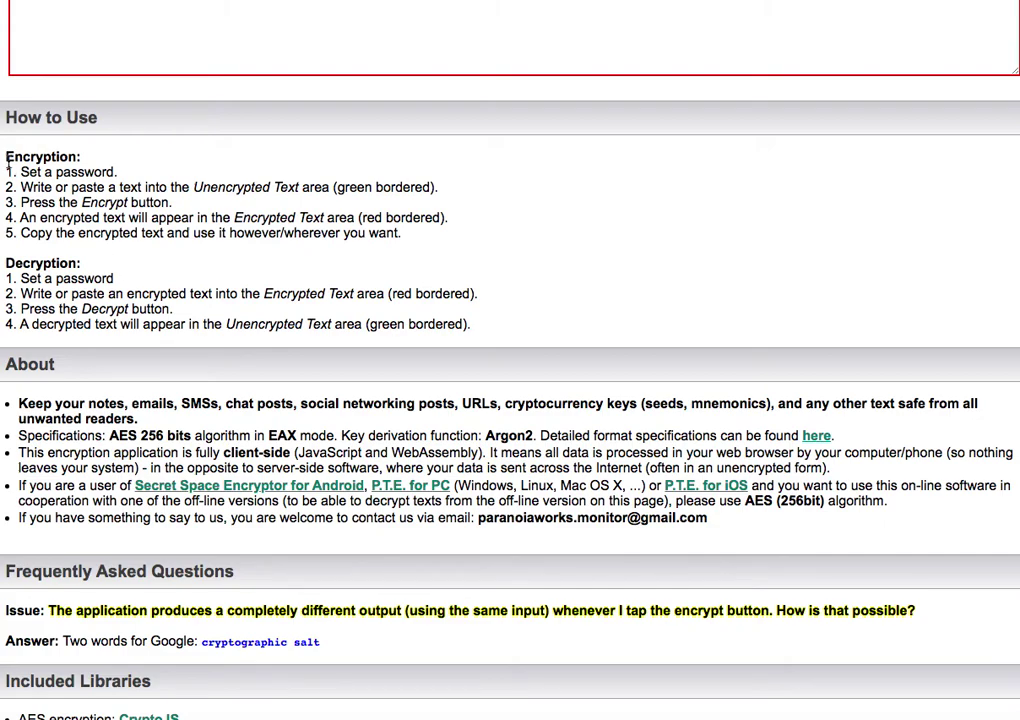
{"action": "left_click_drag", "start_coordinate": [8, 164], "coordinate": [507, 332]}
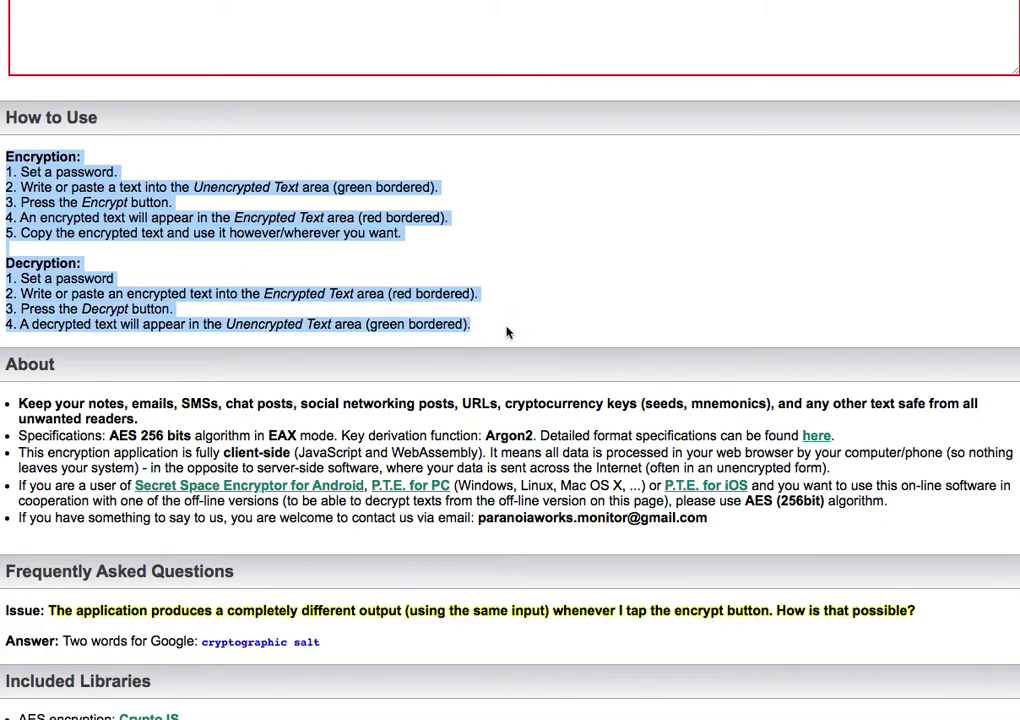
- Erase both boxes and paste the instructions into Unencrypted Text
{"action": "scroll", "coordinate": [507, 332], "scroll_direction": "up", "scroll_amount": 2}
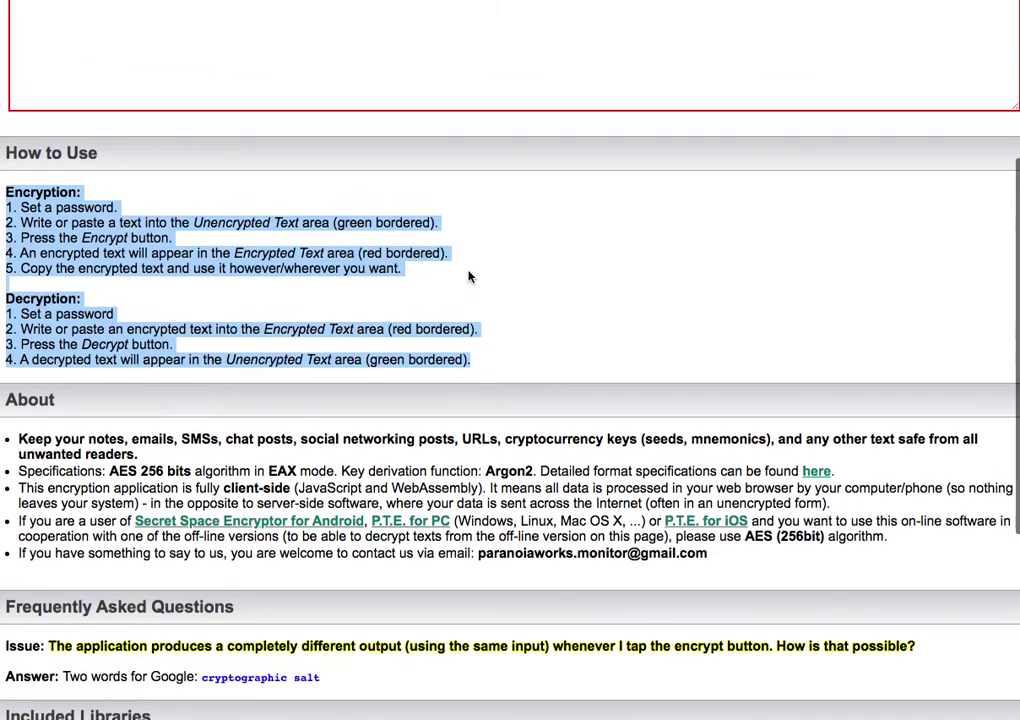
{"action": "scroll", "coordinate": [471, 276], "scroll_direction": "up", "scroll_amount": 3}
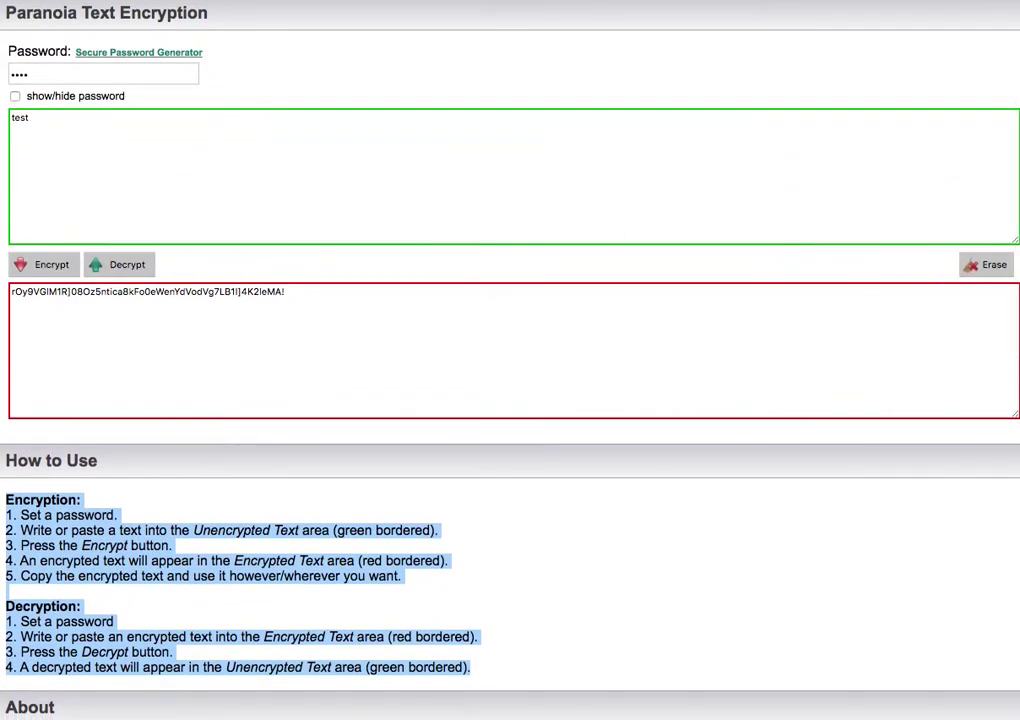
{"action": "left_click", "coordinate": [995, 268]}
{"action": "left_click", "coordinate": [140, 126]}
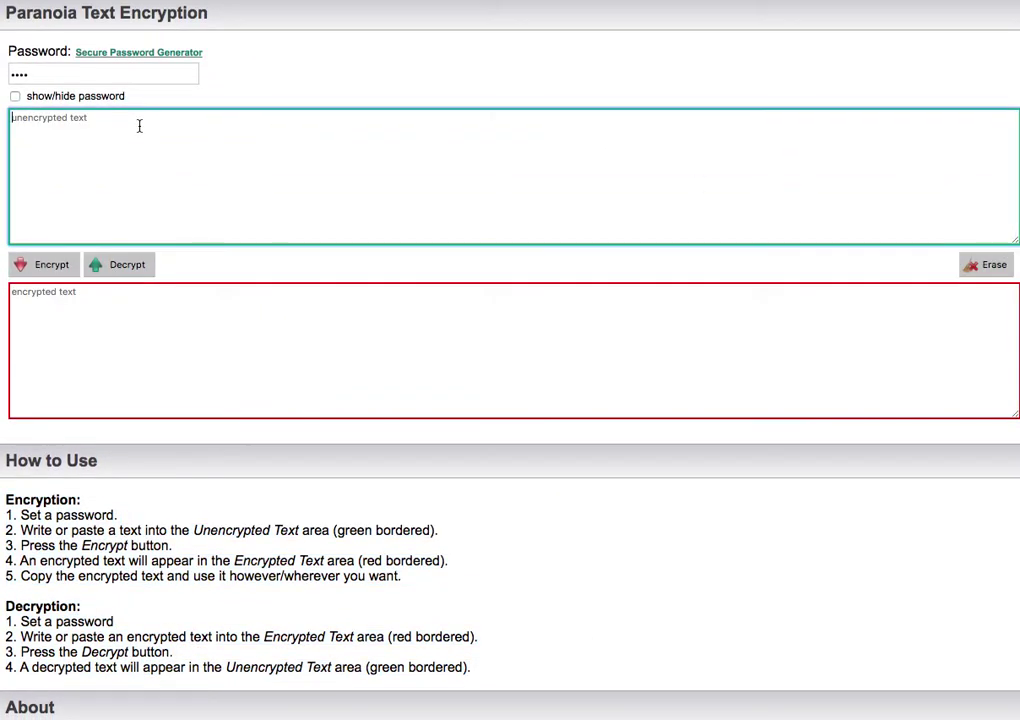
{"action": "key", "text": "ctrl+v"}
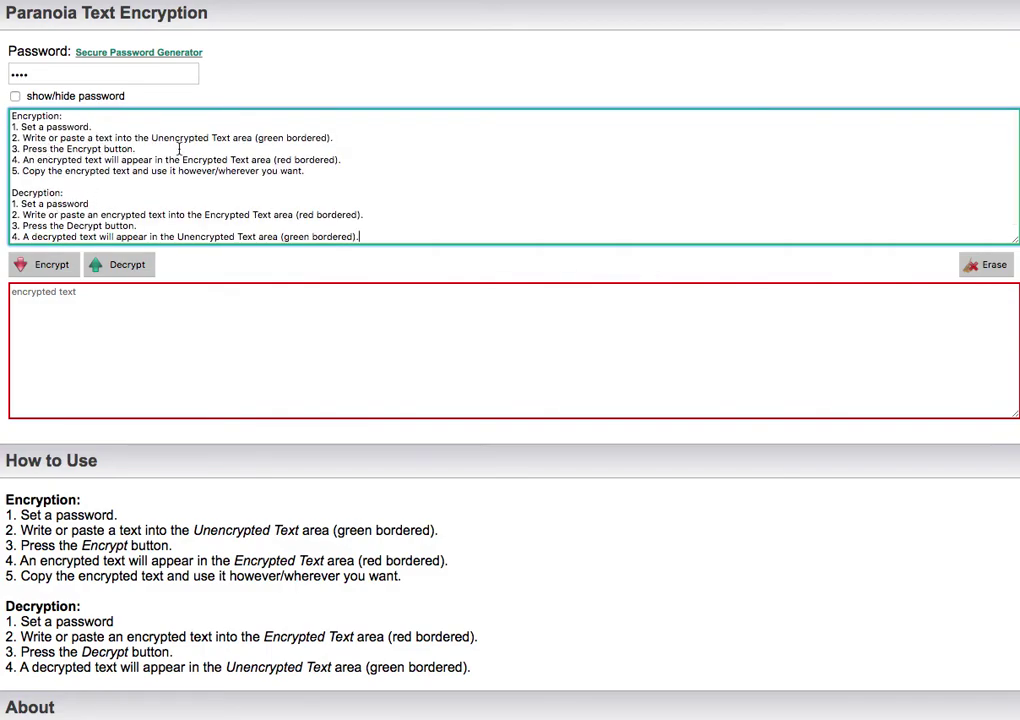
- Check the password, then encrypt the instructions into a long ciphertext
{"action": "left_click", "coordinate": [15, 96]}
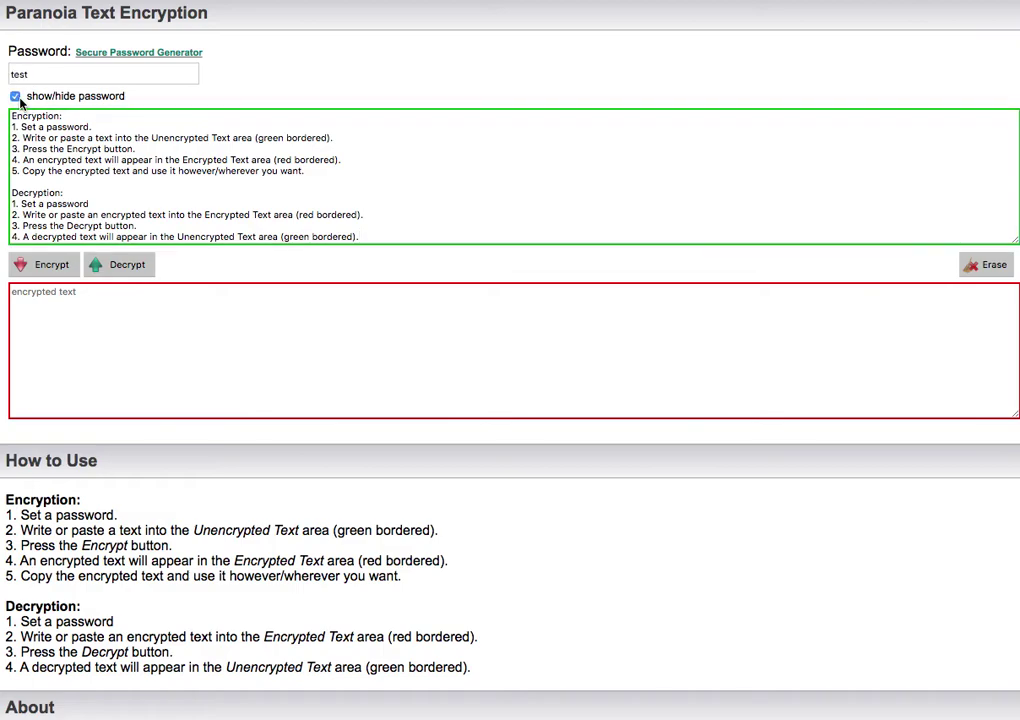
{"action": "left_click", "coordinate": [16, 97]}
{"action": "left_click", "coordinate": [55, 270]}
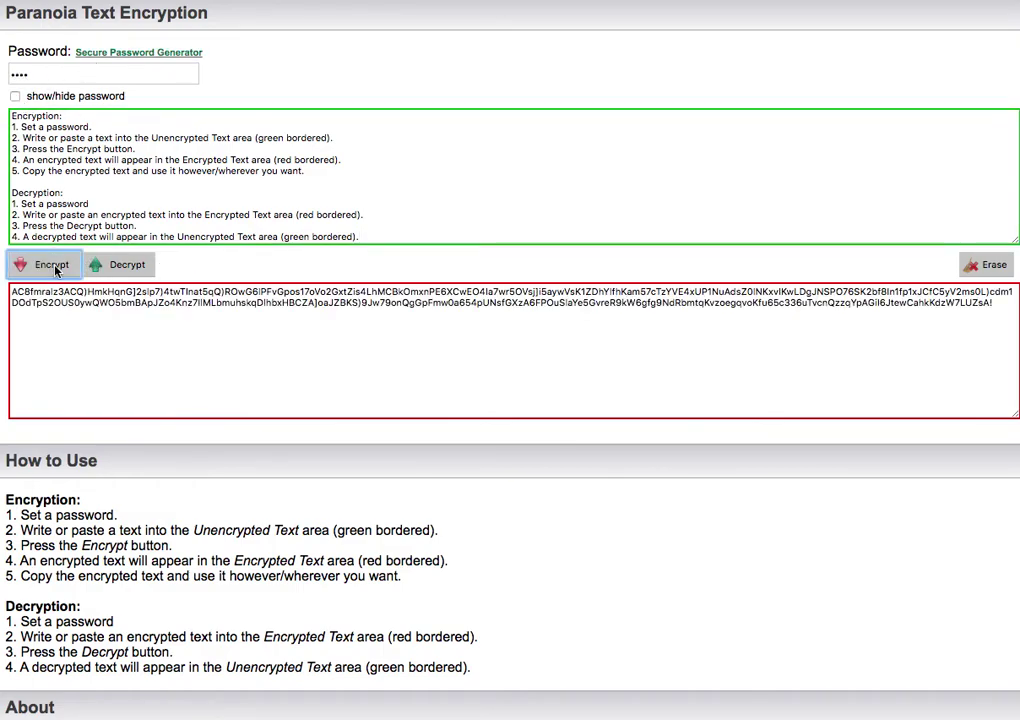
{"action": "left_click", "coordinate": [617, 356]}
- Create a new tab titled 'enc2', paste the ciphertext beneath the title, and save
{"action": "key", "text": "ctrl+a"}
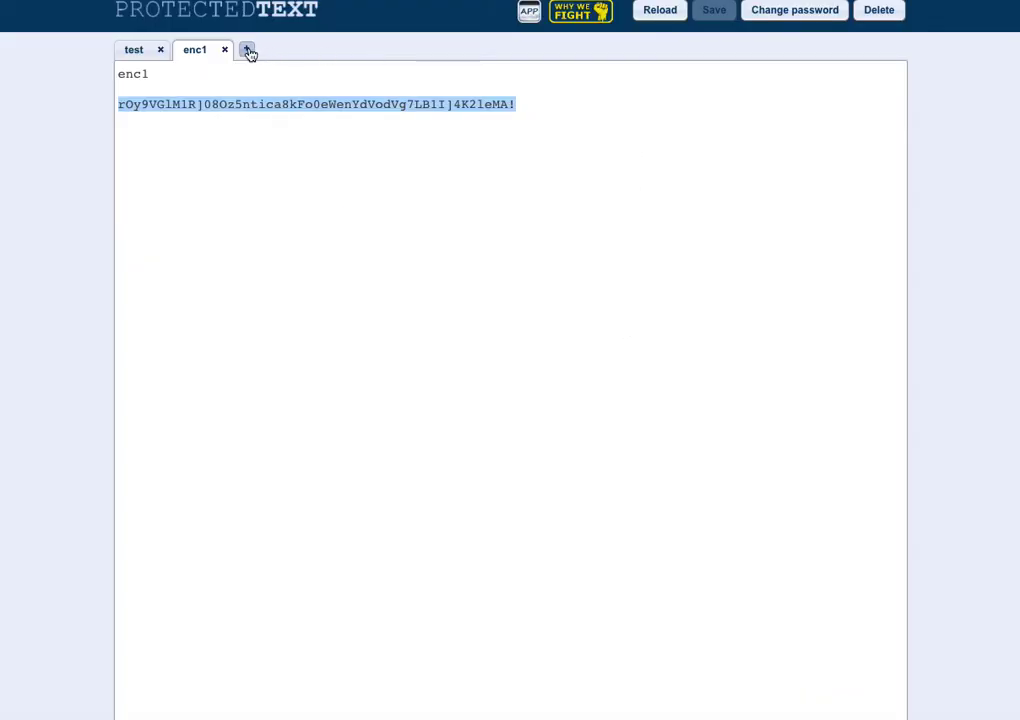
{"action": "left_click", "coordinate": [248, 51]}
{"action": "type", "text": "e"}
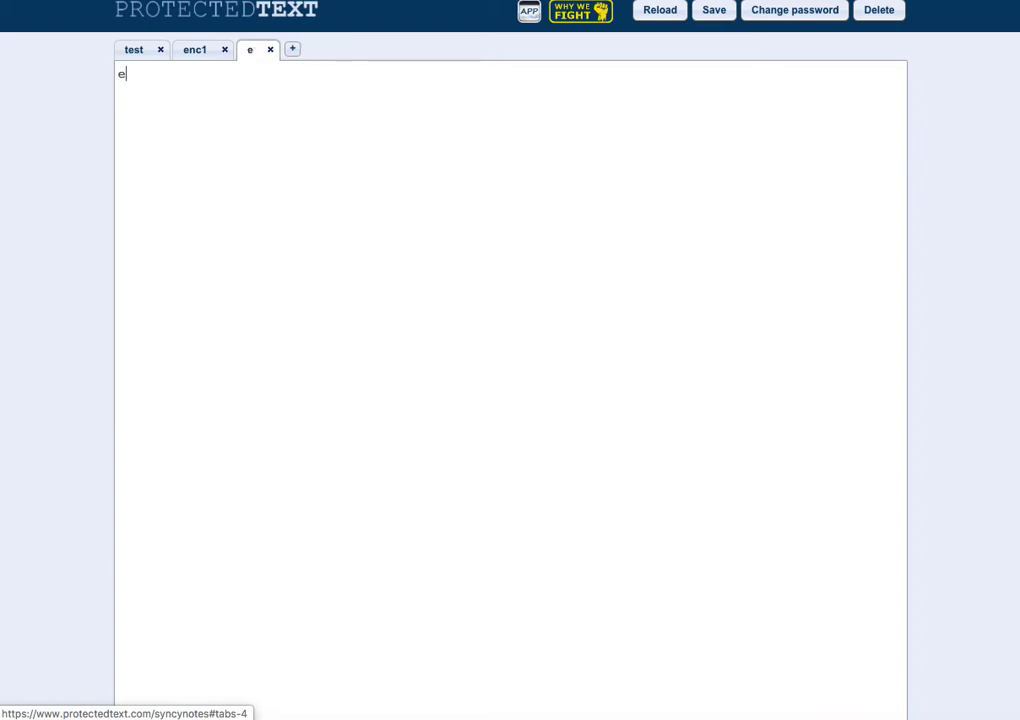
{"action": "type", "text": "n2"}
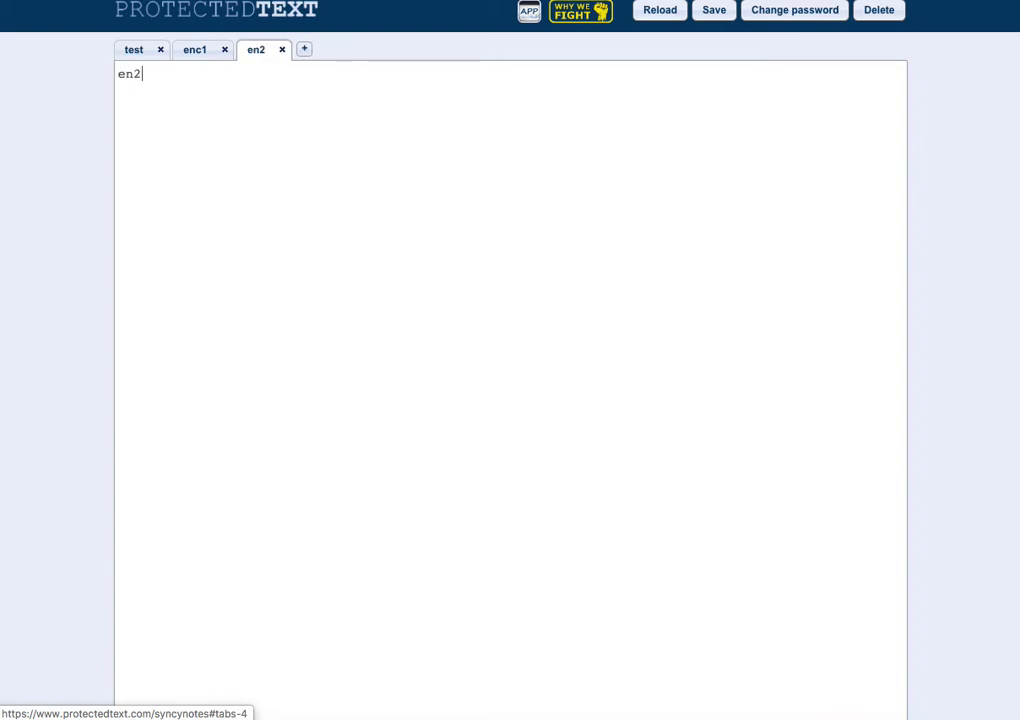
{"action": "key", "text": "BackSpace"}
{"action": "type", "text": "c2"}
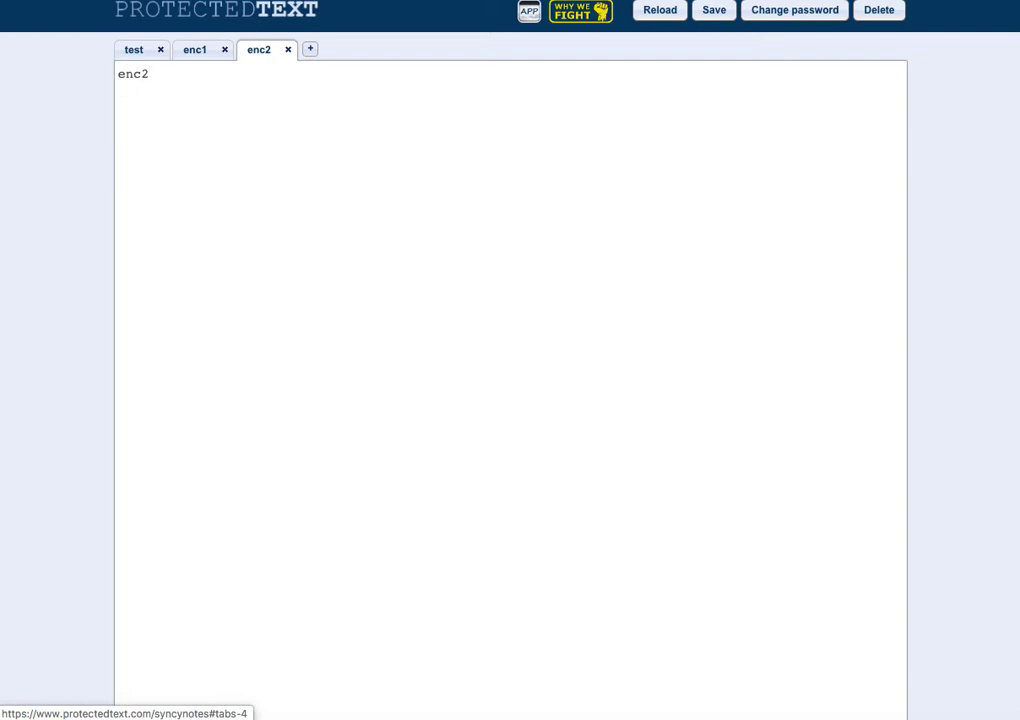
{"action": "key", "text": "ctrl+v"}
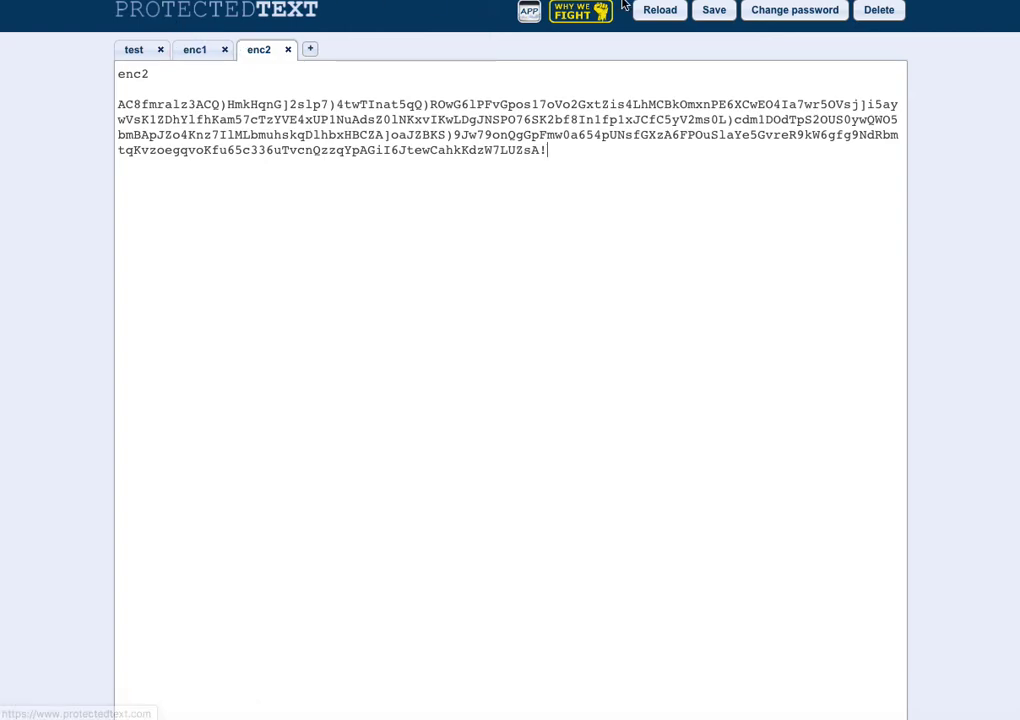
{"action": "left_click", "coordinate": [713, 10]}
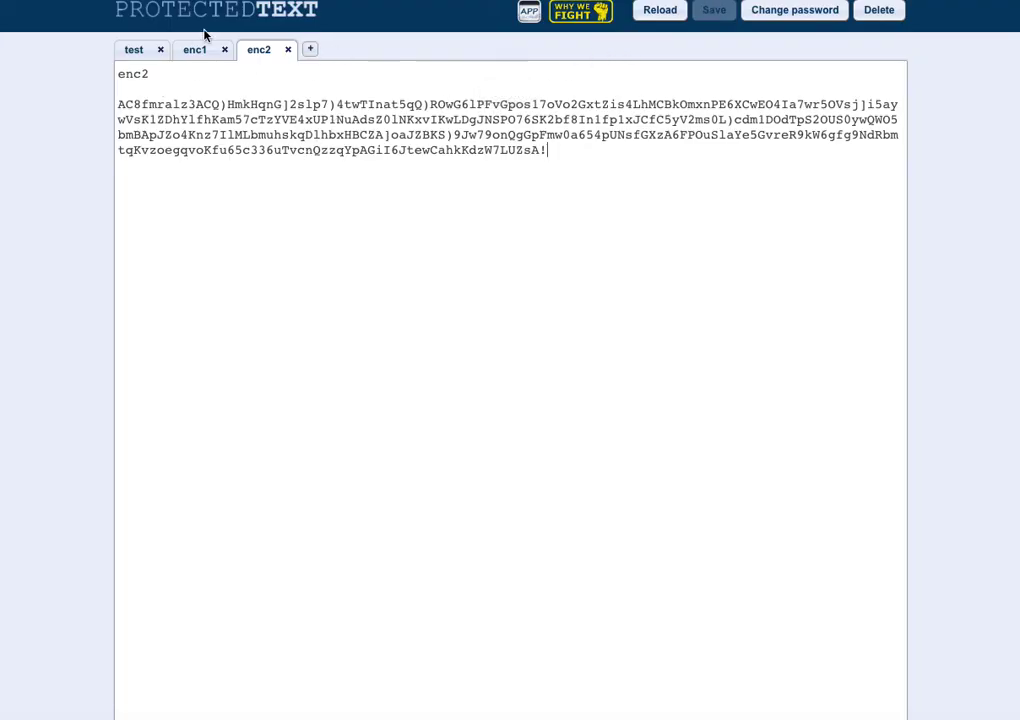
- Look through the test, enc1 and enc2 tabs, then erase both Paranoia text boxes
{"action": "left_click", "coordinate": [136, 50]}
{"action": "left_click", "coordinate": [210, 50]}
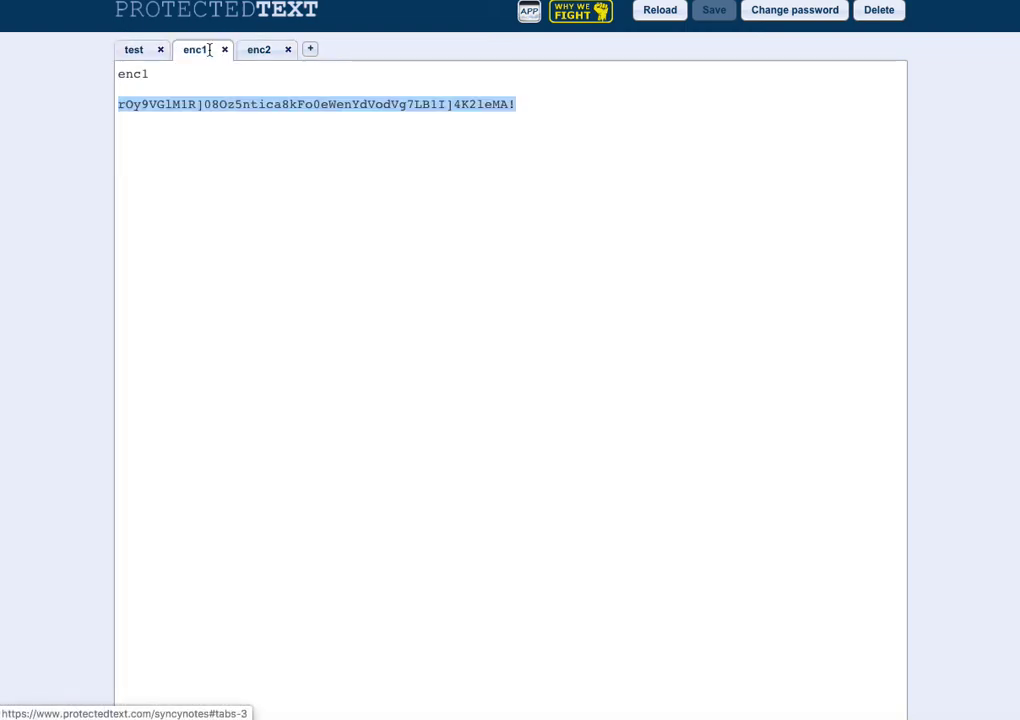
{"action": "left_click", "coordinate": [275, 50]}
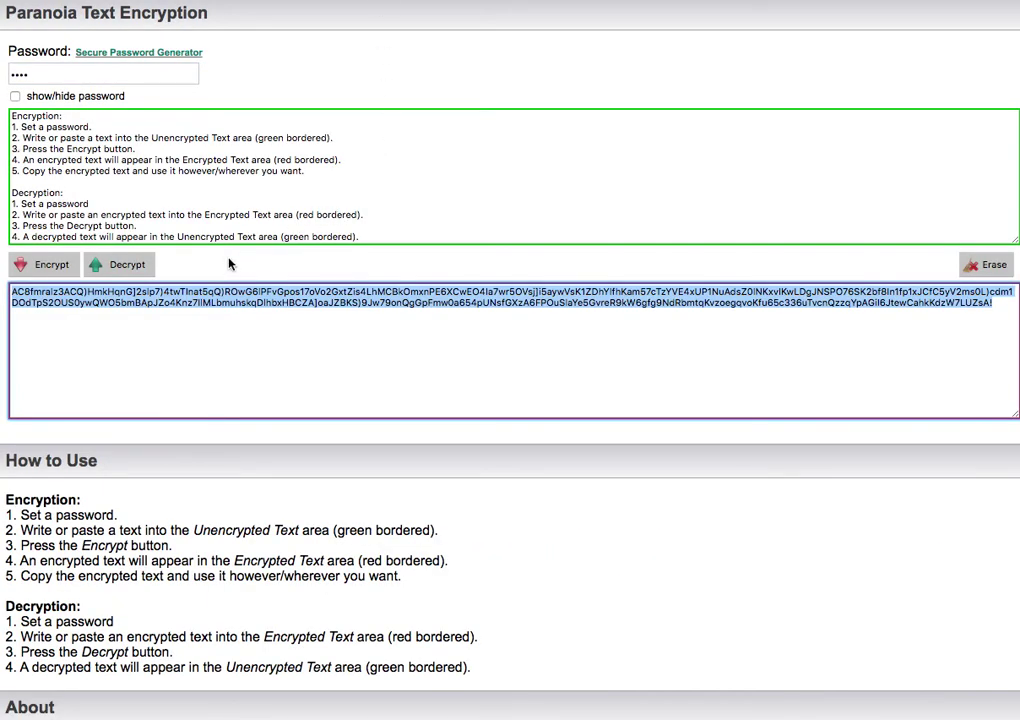
{"action": "left_click", "coordinate": [988, 264]}
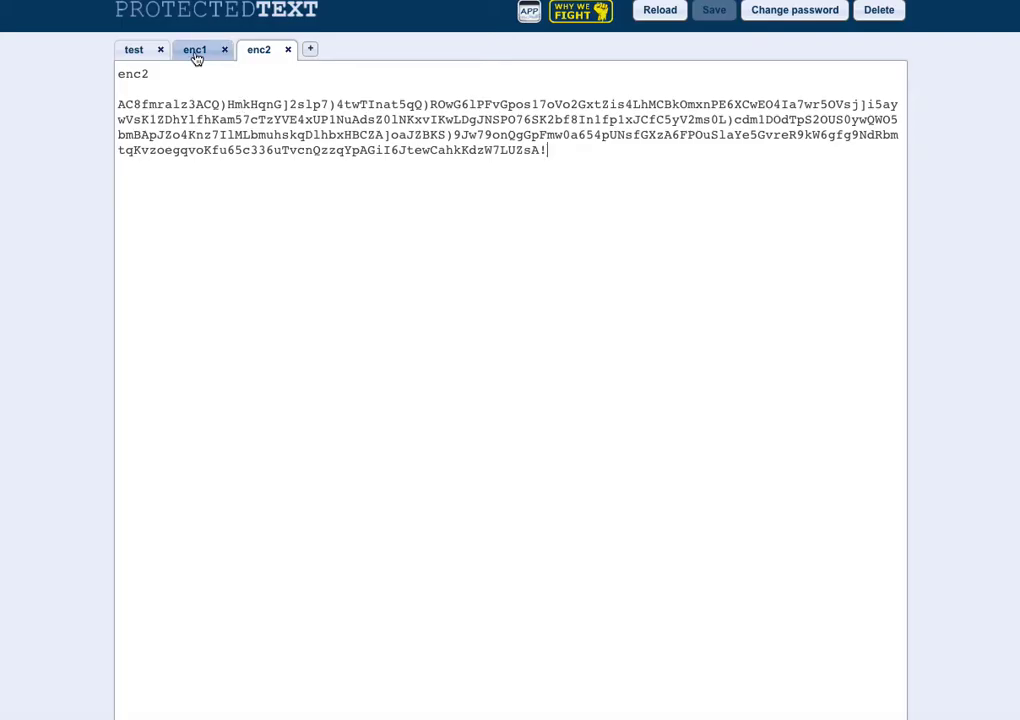
{"action": "left_click", "coordinate": [195, 52]}
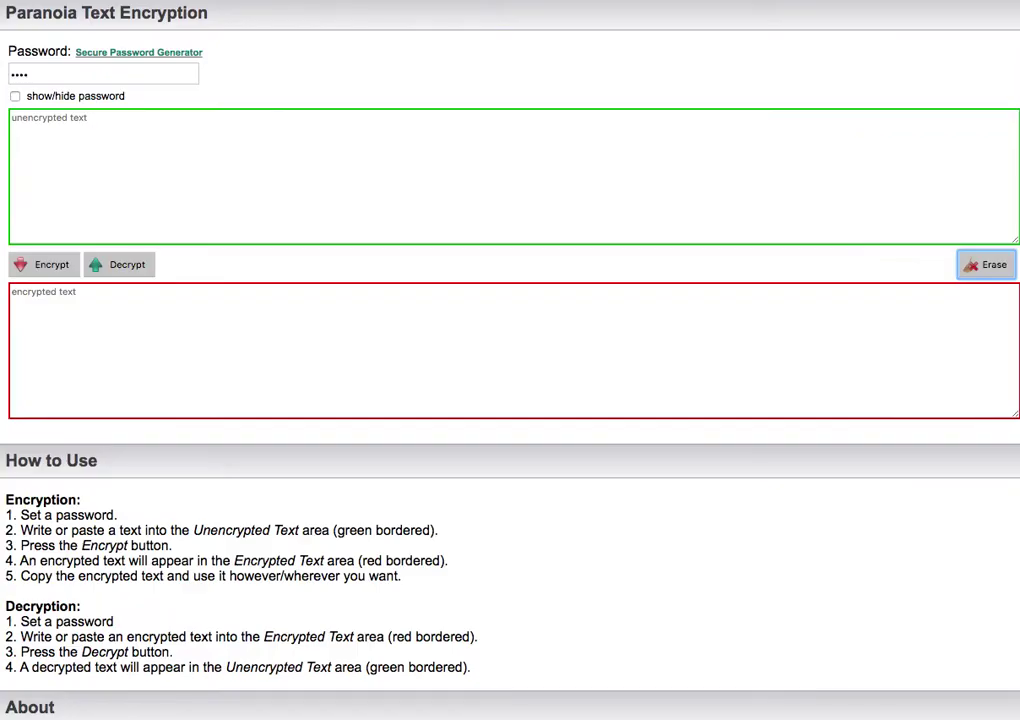
- Decrypt the enc1 ciphertext back to 'test', then erase both boxes
{"action": "left_click", "coordinate": [266, 312]}
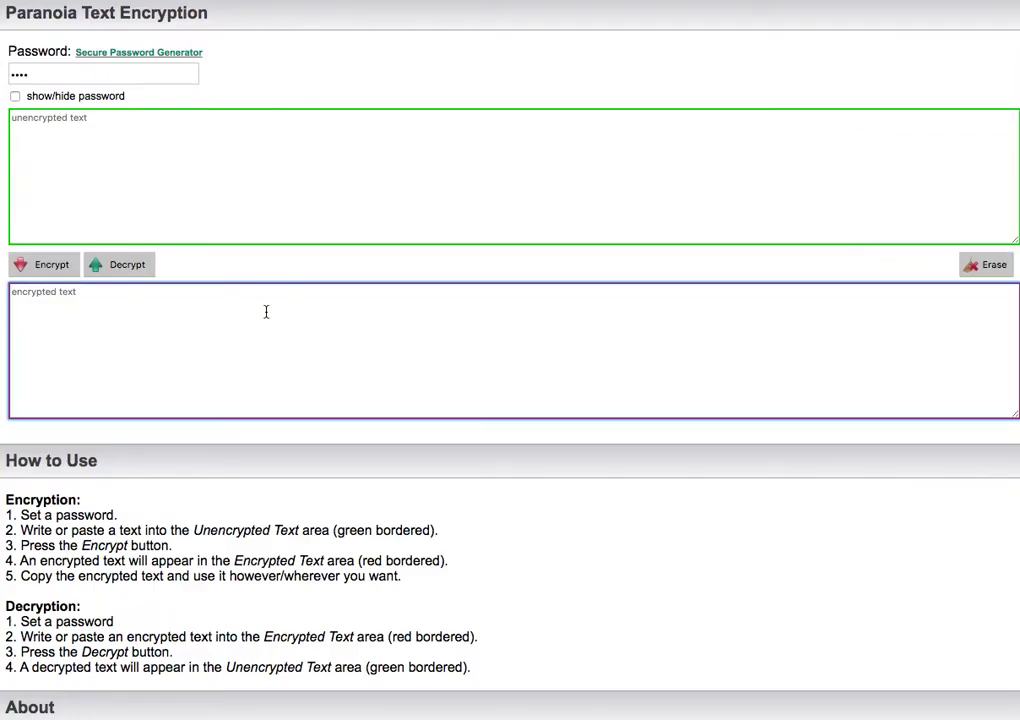
{"action": "key", "text": "ctrl+v"}
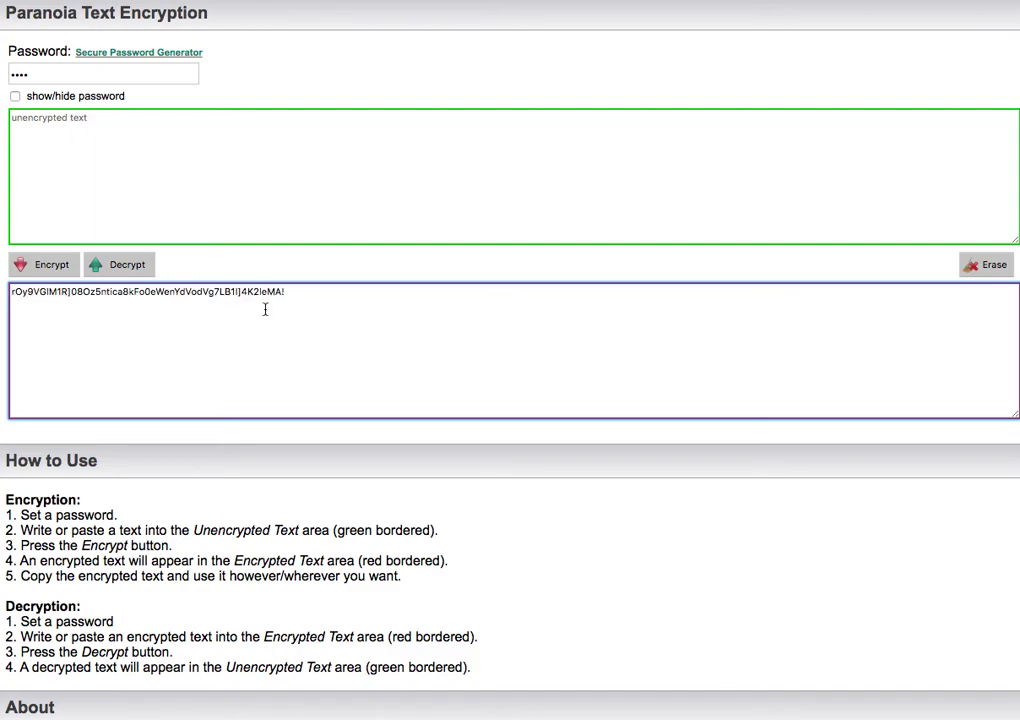
{"action": "left_click", "coordinate": [143, 272]}
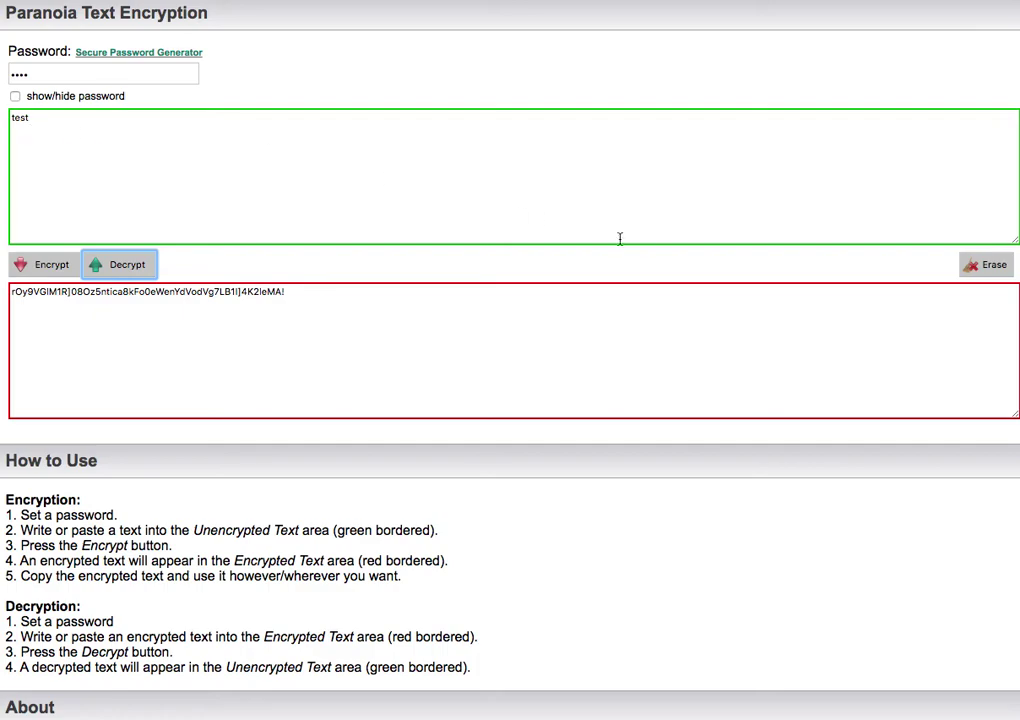
{"action": "left_click", "coordinate": [988, 267]}
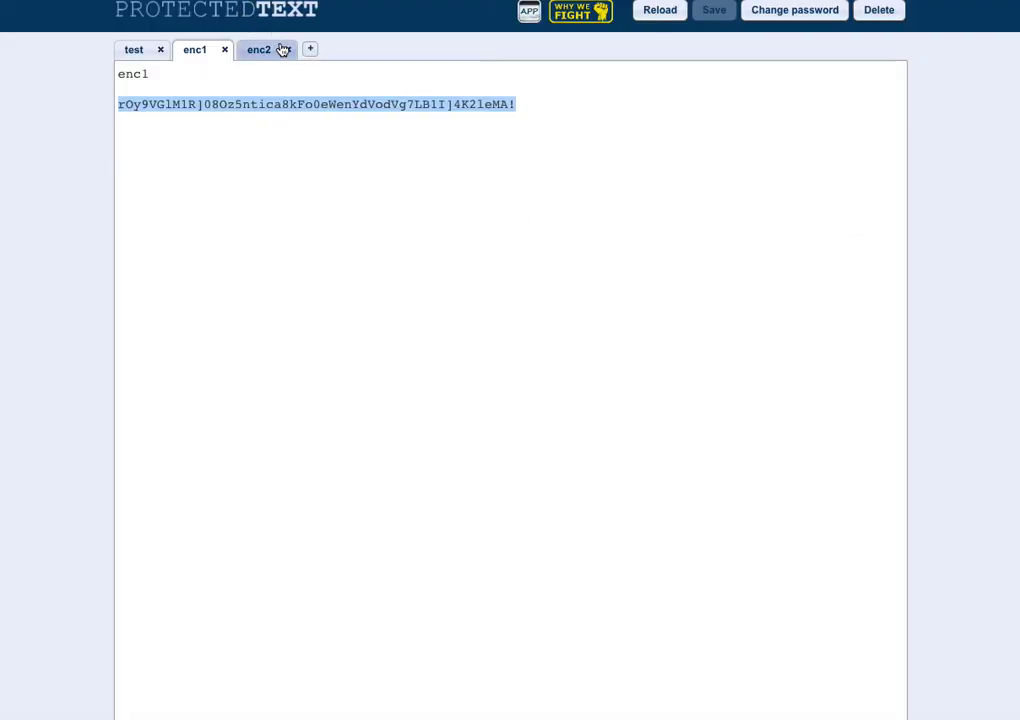
{"action": "left_click", "coordinate": [280, 48]}
- Copy enc2's ciphertext into Encrypted Text and decrypt it back to the instructions
{"action": "mouse_move", "coordinate": [547, 150]}
{"action": "left_mouse_down"}
{"action": "mouse_move", "coordinate": [115, 116]}
{"action": "mouse_move", "coordinate": [116, 104]}
{"action": "left_mouse_up"}
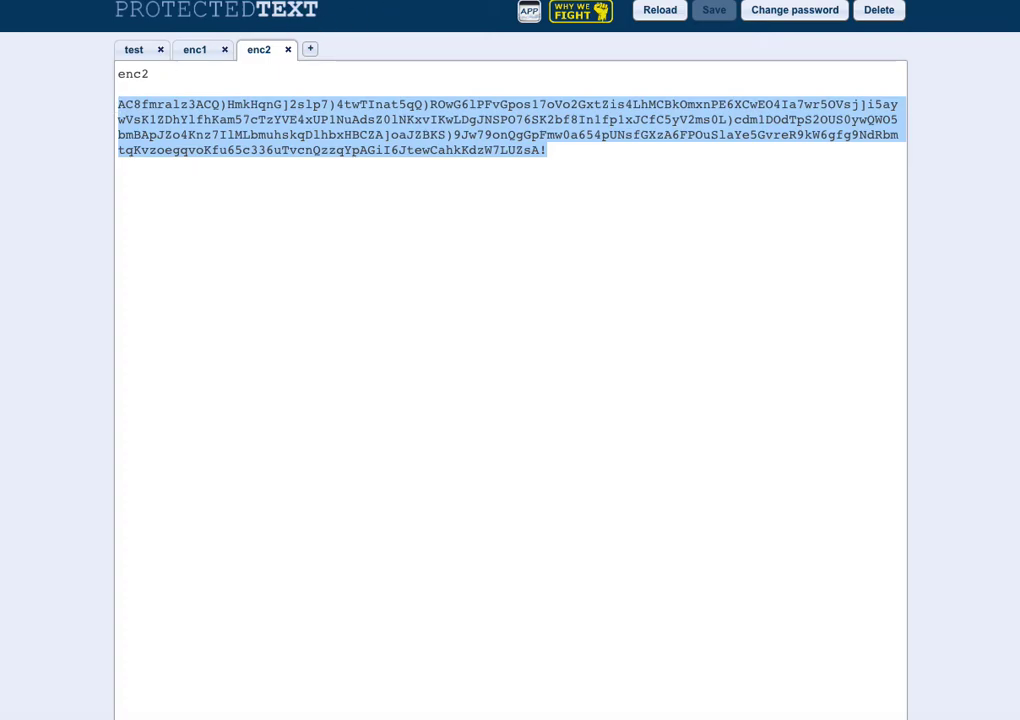
{"action": "key", "text": "ctrl+Tab"}
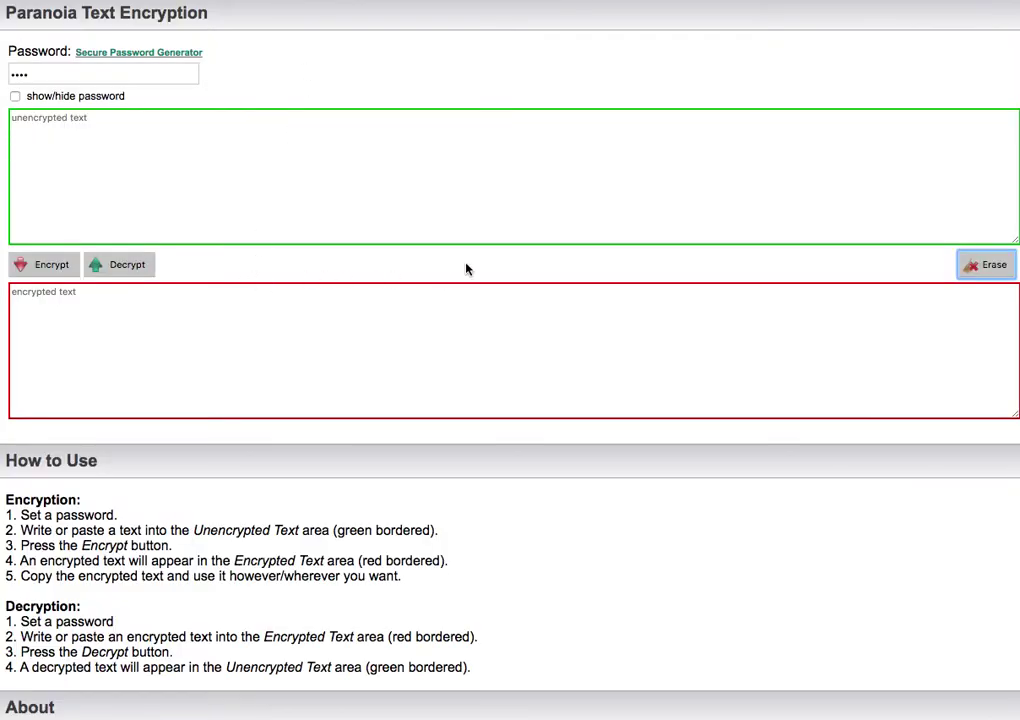
{"action": "left_click", "coordinate": [267, 317]}
{"action": "key", "text": "ctrl+v"}
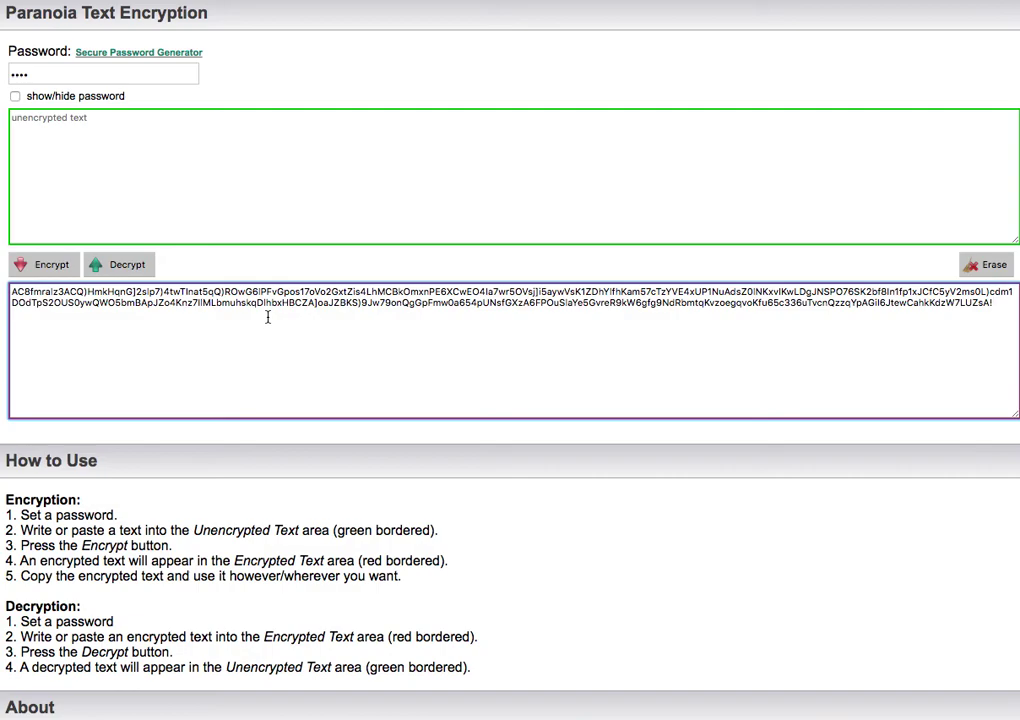
{"action": "left_click", "coordinate": [137, 266]}
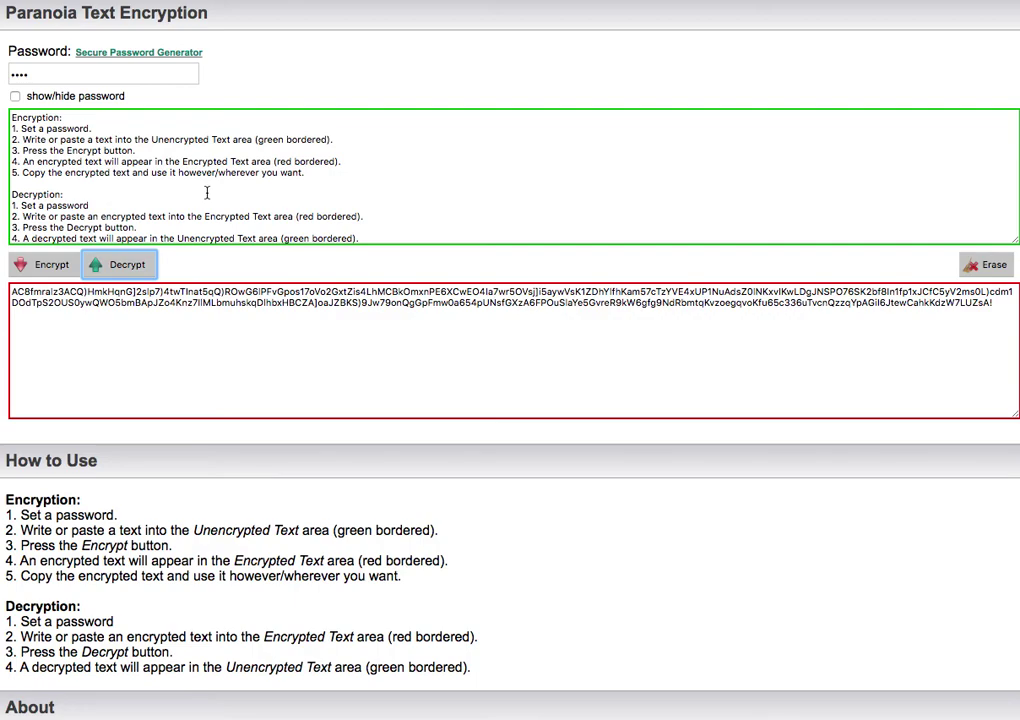
- Scroll through the decrypted instructions and open the companion Android app page
{"action": "scroll", "coordinate": [237, 328], "scroll_direction": "down", "scroll_amount": 2}
{"action": "scroll", "coordinate": [237, 326], "scroll_direction": "down", "scroll_amount": 3}
{"action": "scroll", "coordinate": [235, 328], "scroll_direction": "up", "scroll_amount": 3}
{"action": "scroll", "coordinate": [235, 330], "scroll_direction": "up", "scroll_amount": 2}
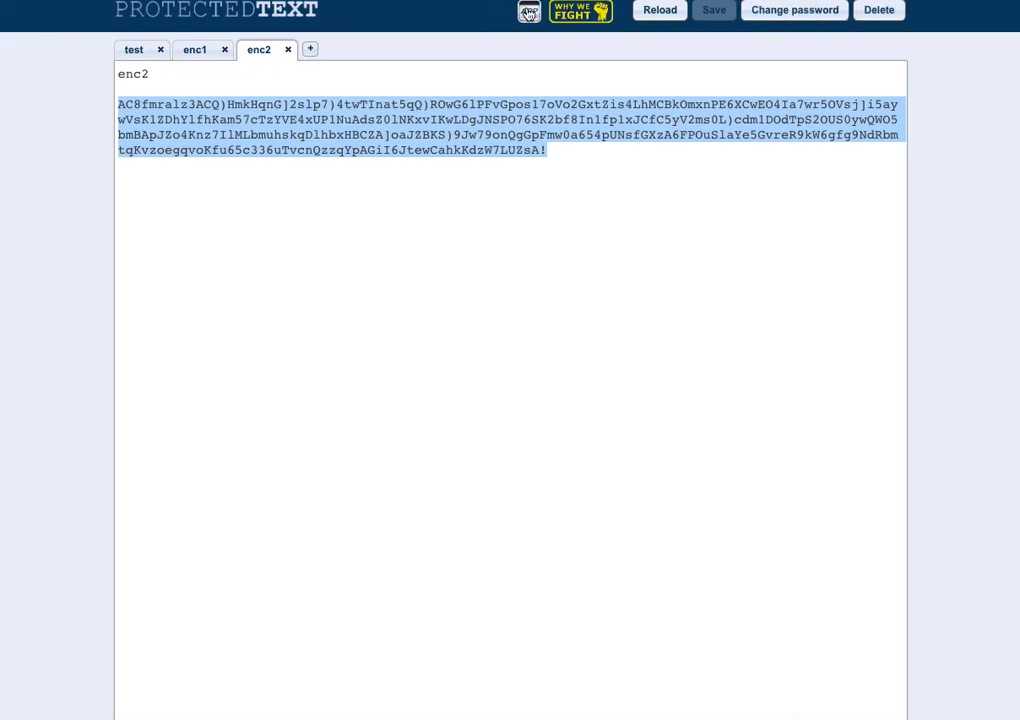
{"action": "left_click", "coordinate": [531, 11]}
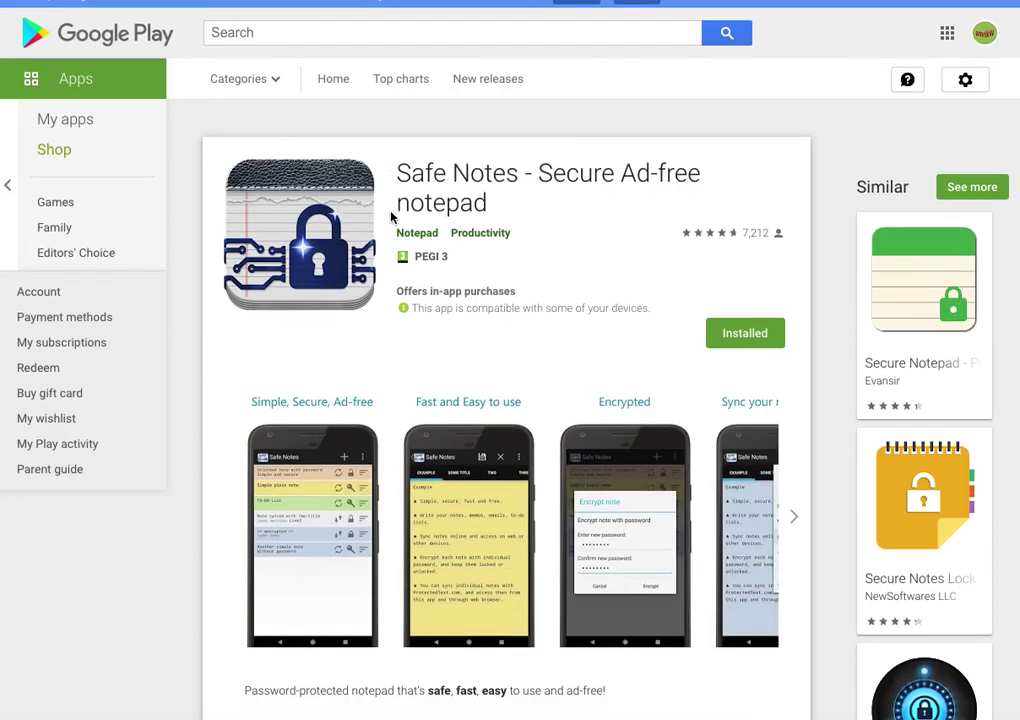
- Scroll through the Safe Notes listing's description and reviews, then back to the top
{"action": "scroll", "coordinate": [389, 210], "scroll_direction": "down", "scroll_amount": 6}
{"action": "scroll", "coordinate": [339, 340], "scroll_direction": "up", "scroll_amount": 6}
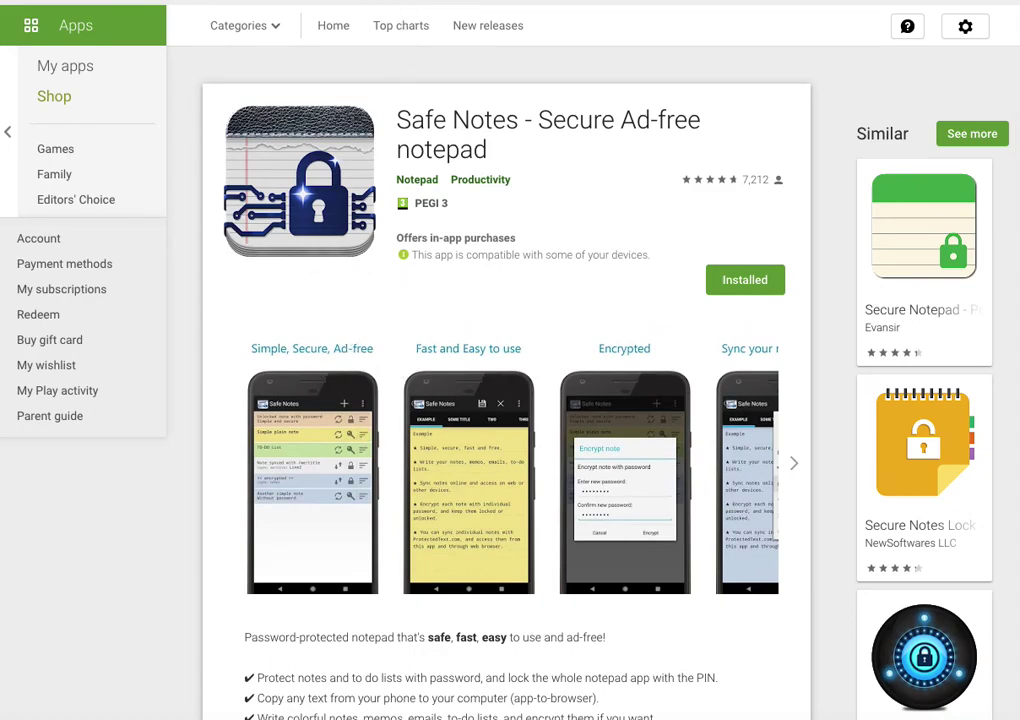
{"action": "key", "text": "Return"}
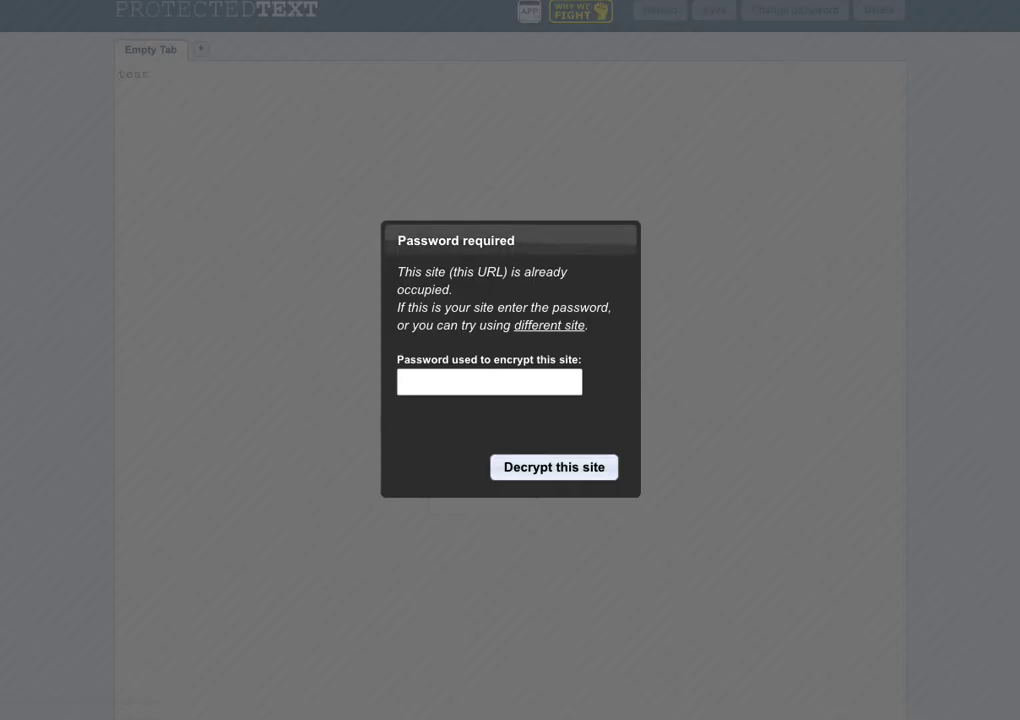
{"action": "left_click", "coordinate": [453, 384]}
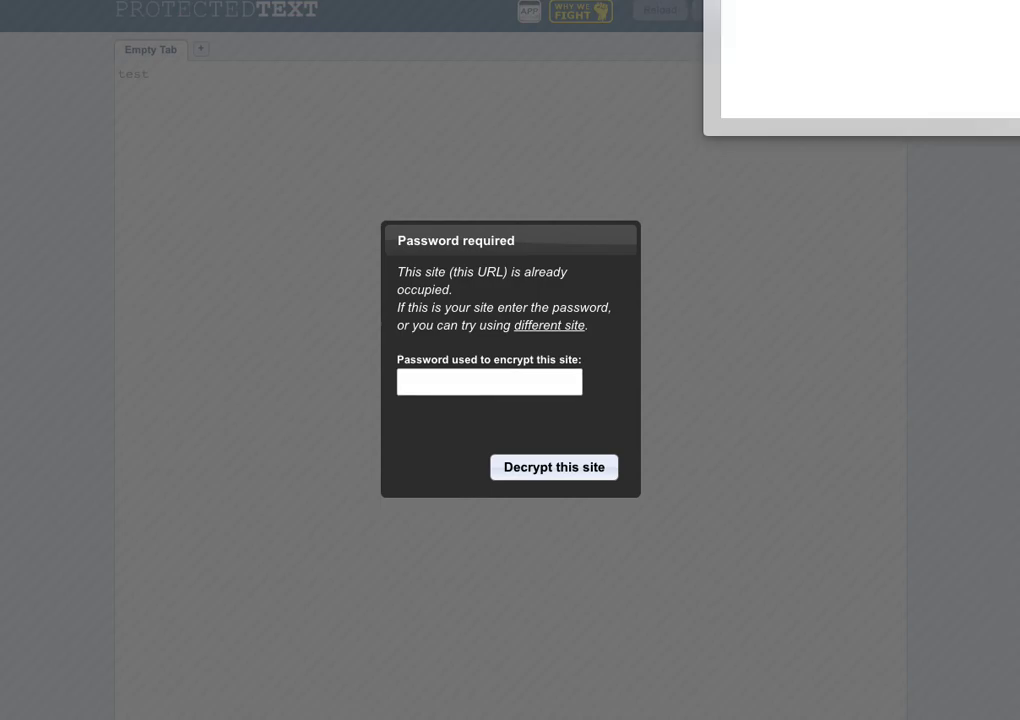
{"action": "left_click", "coordinate": [487, 389]}
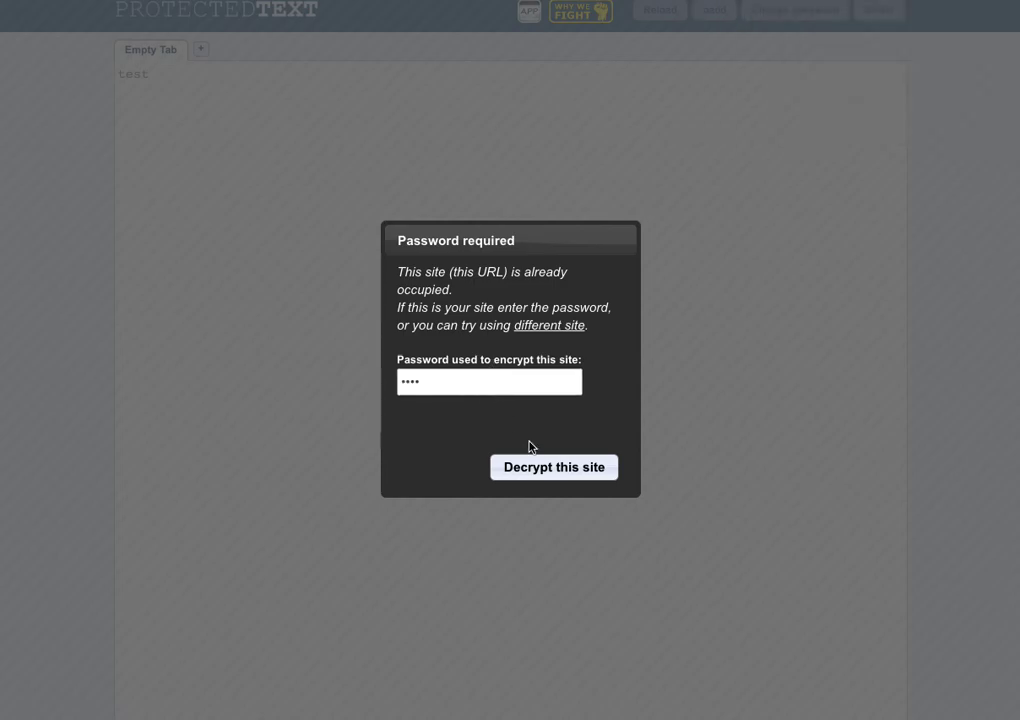
{"action": "left_click", "coordinate": [535, 468]}
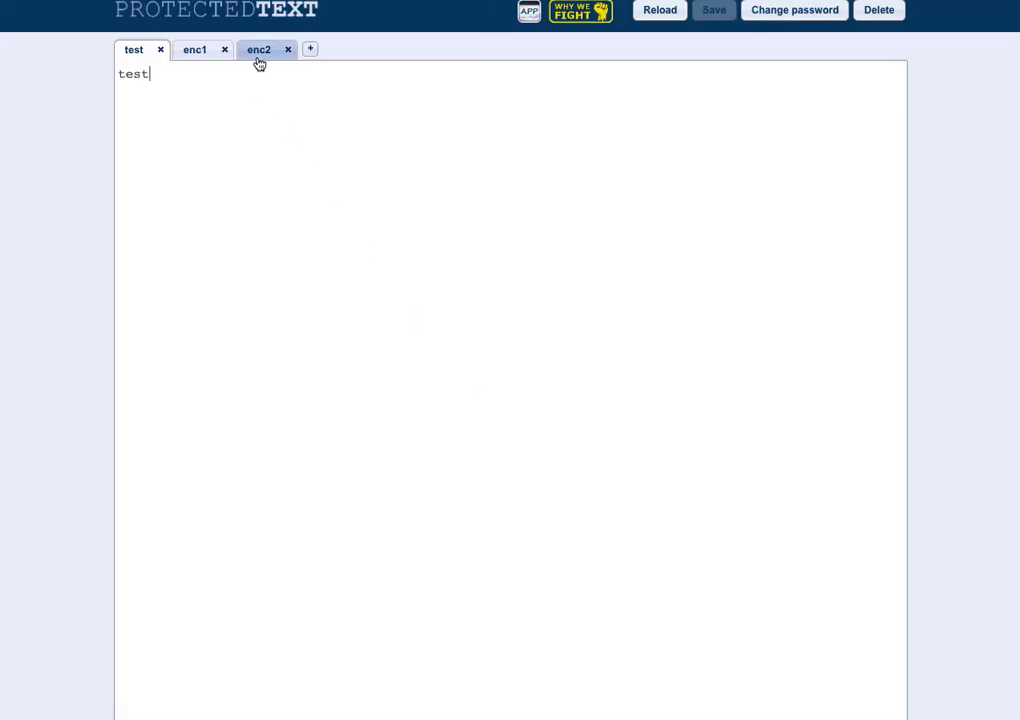
- Confirm the enc2 and enc1 tabs are intact, then go to the ProtectedText home page
{"action": "left_click", "coordinate": [258, 58]}
{"action": "left_click", "coordinate": [195, 50]}
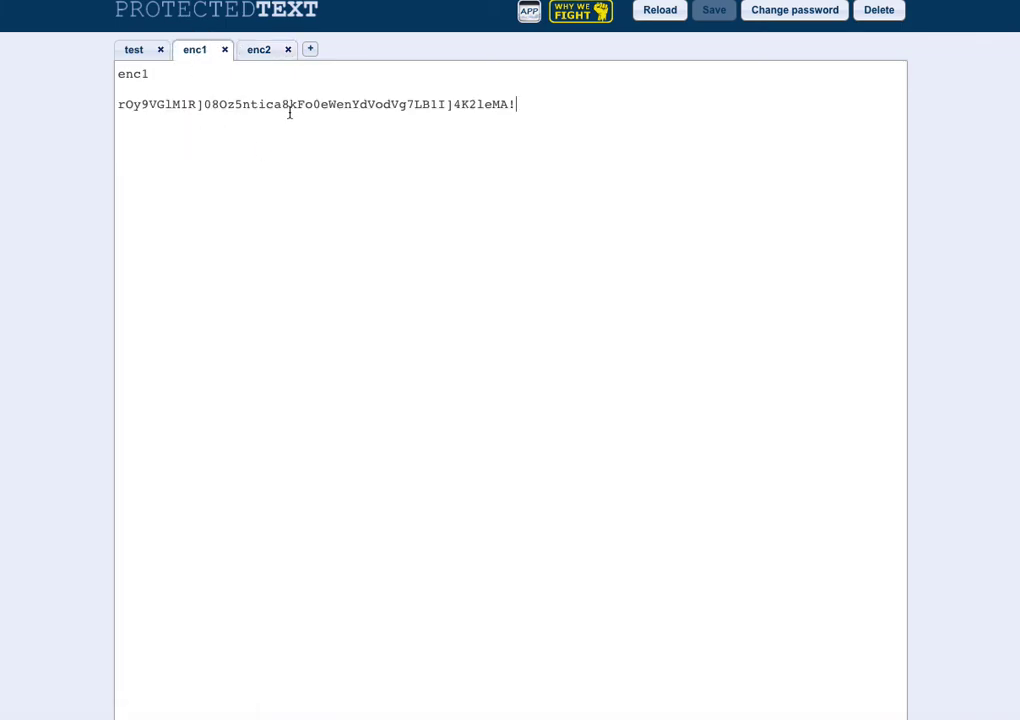
{"action": "left_click", "coordinate": [163, 18]}
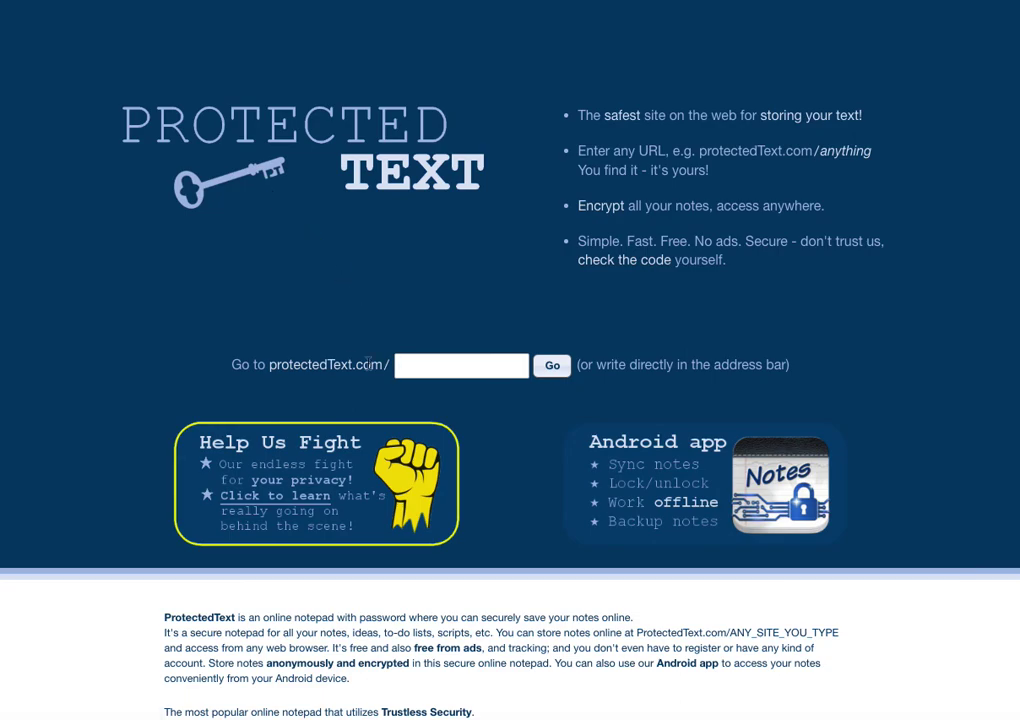
{"action": "scroll", "coordinate": [380, 380], "scroll_direction": "down", "scroll_amount": 1}
{"action": "scroll", "coordinate": [380, 380], "scroll_direction": "down", "scroll_amount": 4}
{"action": "scroll", "coordinate": [378, 365], "scroll_direction": "up", "scroll_amount": 5}
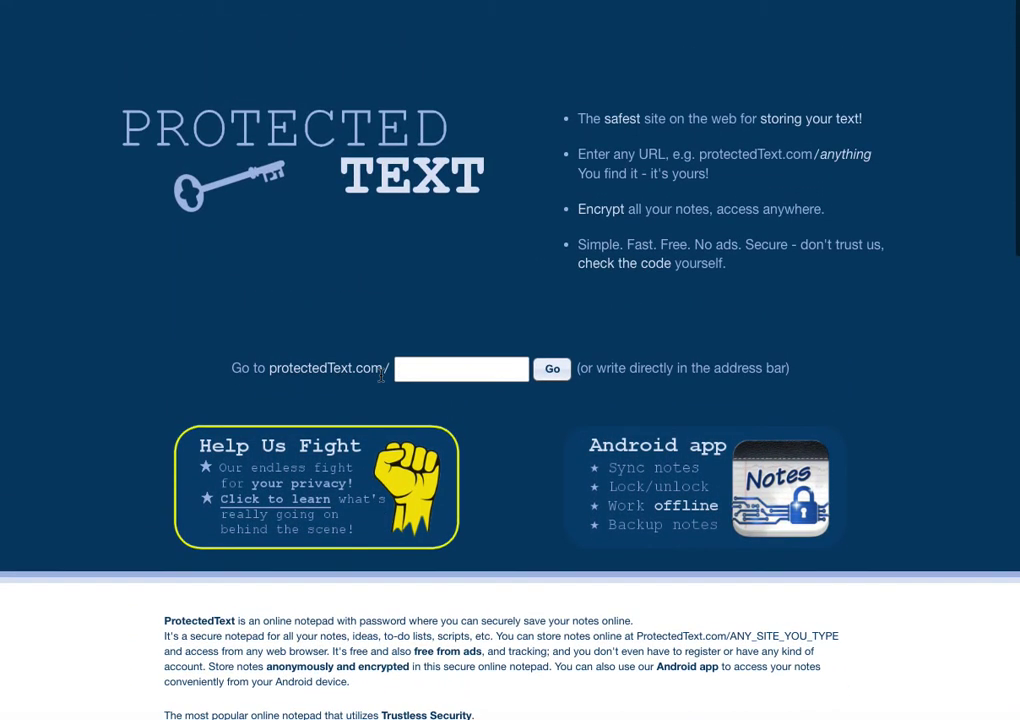